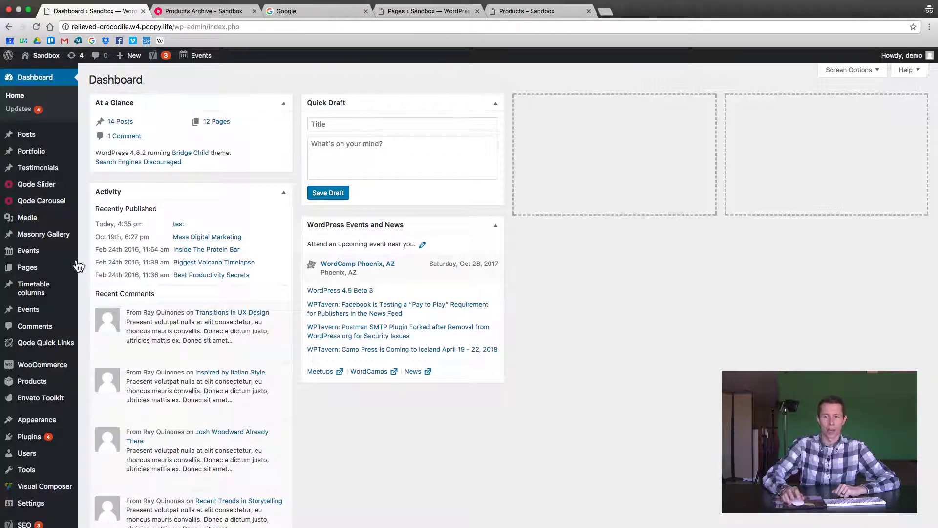
- Start a new product in the store's admin area and check the public store page before returning to the product form
{"action": "mouse_move", "coordinate": [21, 383]}
{"action": "scroll", "coordinate": [21, 384], "scroll_direction": "up", "scroll_amount": 5}
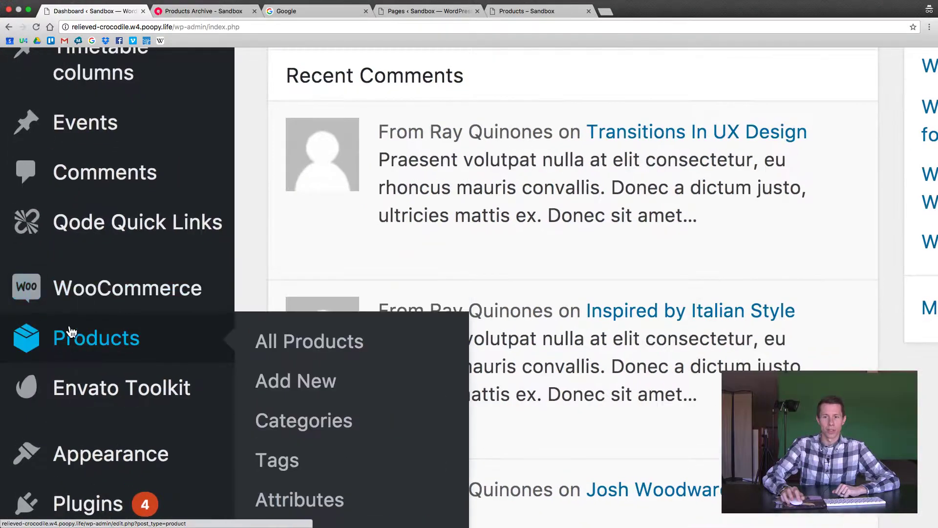
{"action": "mouse_move", "coordinate": [88, 299]}
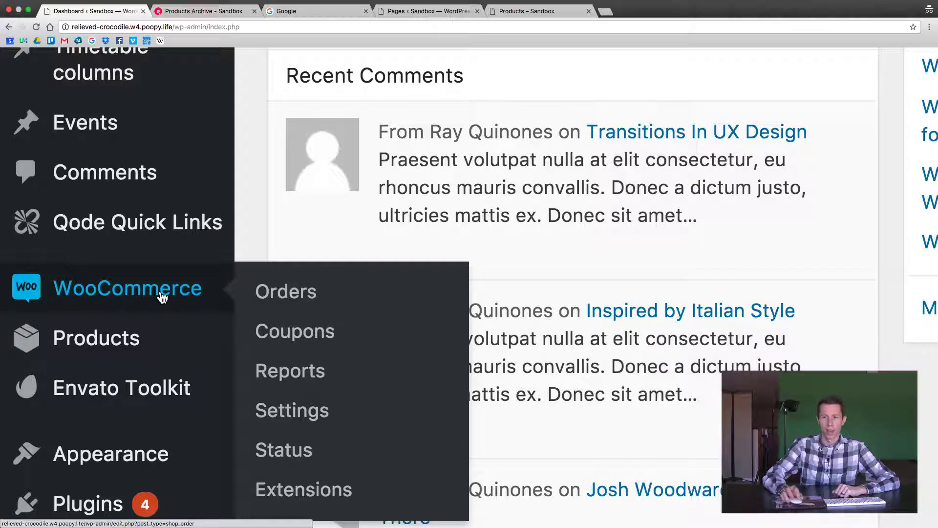
{"action": "mouse_move", "coordinate": [81, 342]}
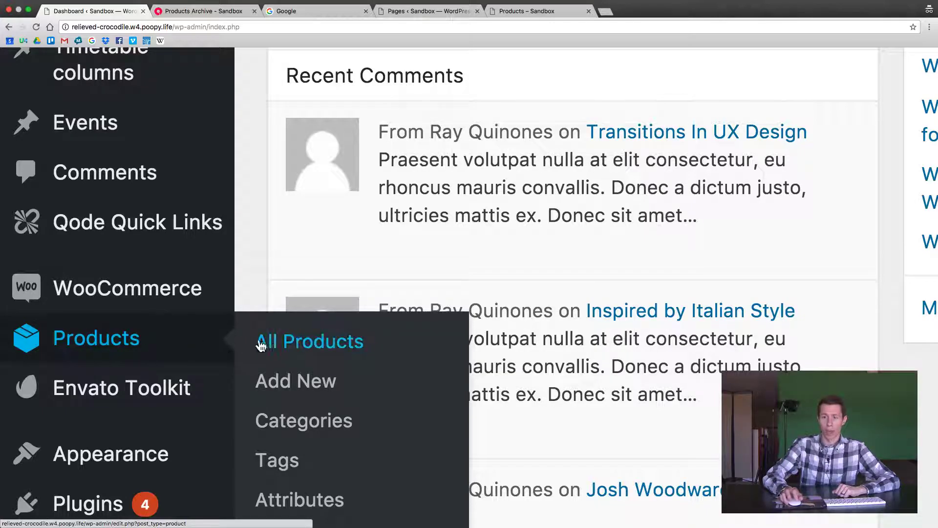
{"action": "left_click", "coordinate": [211, 13]}
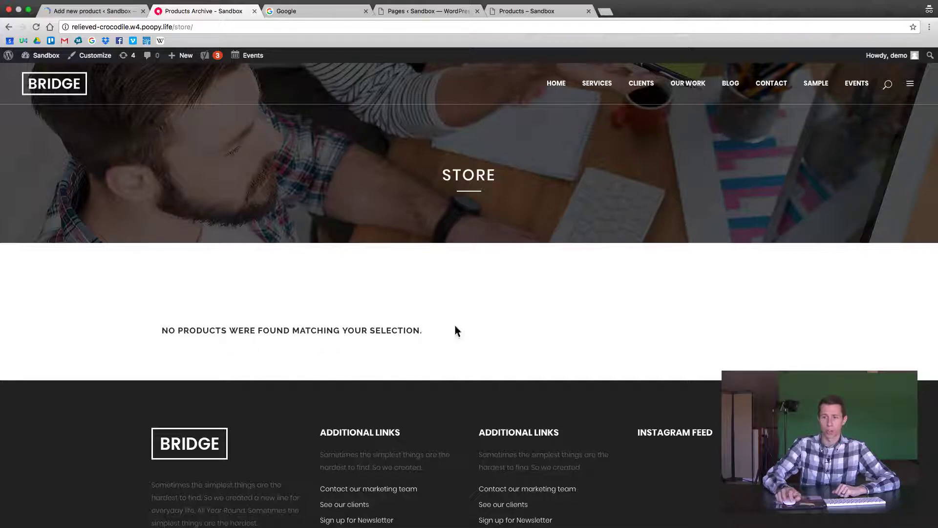
{"action": "left_click", "coordinate": [81, 12]}
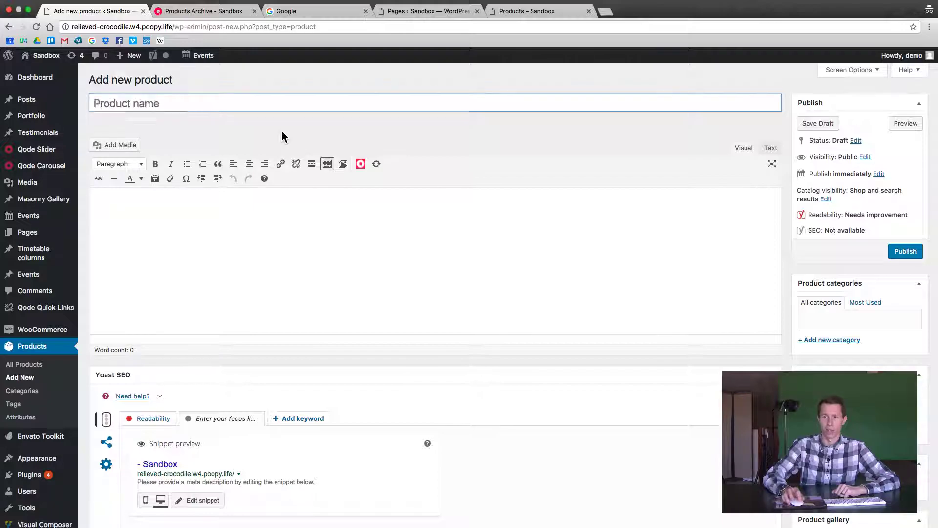
- Name the new product "Test Product" and place the cursor in its main description
{"action": "left_click", "coordinate": [251, 103]}
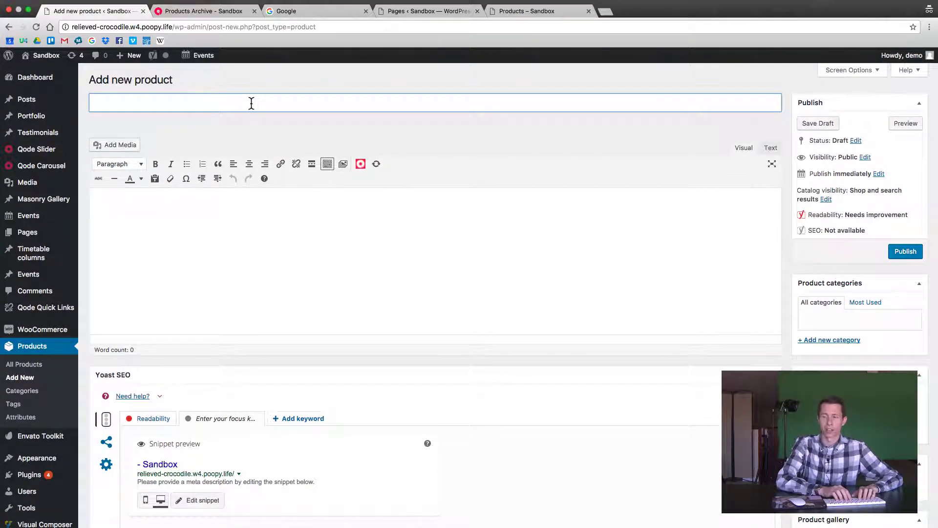
{"action": "type", "text": "Test Product"}
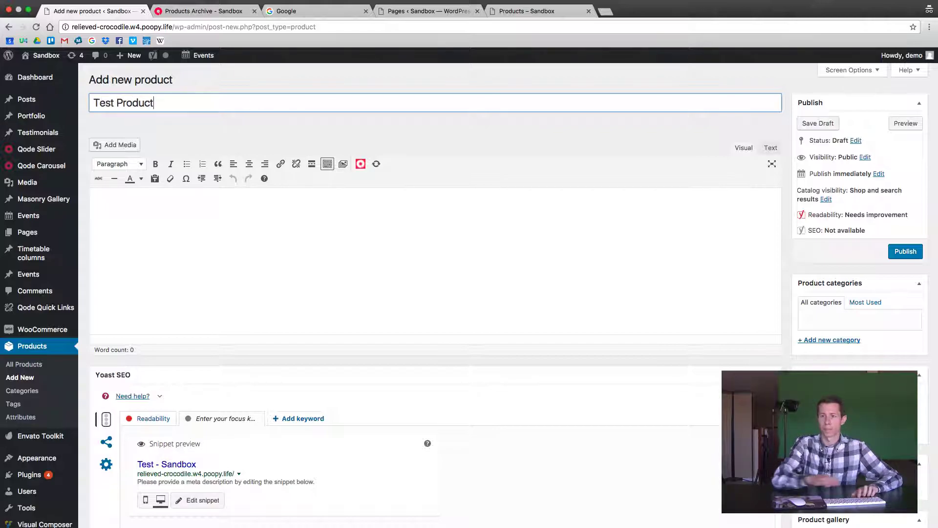
{"action": "left_click", "coordinate": [440, 285]}
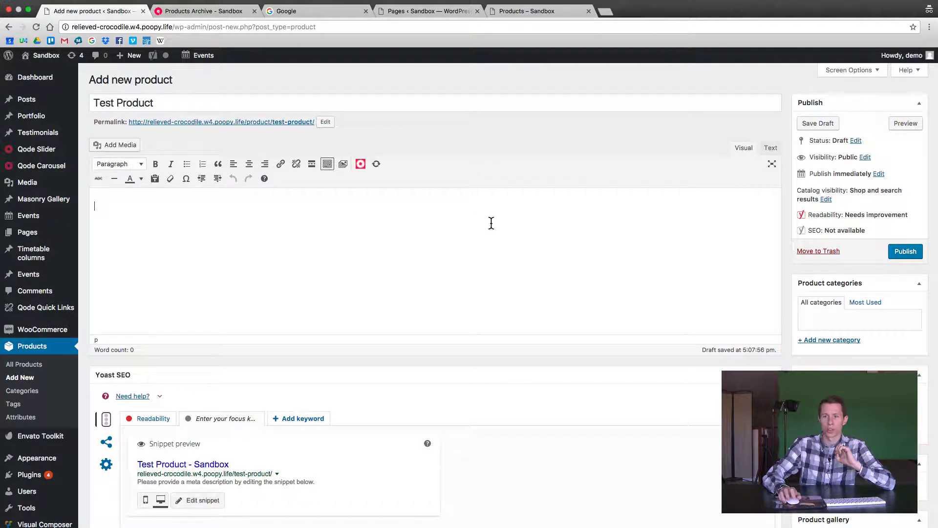
- Enter "Product described here!" as the product short description
{"action": "scroll", "coordinate": [491, 223], "scroll_direction": "down", "scroll_amount": 1}
{"action": "scroll", "coordinate": [473, 239], "scroll_direction": "down", "scroll_amount": 10}
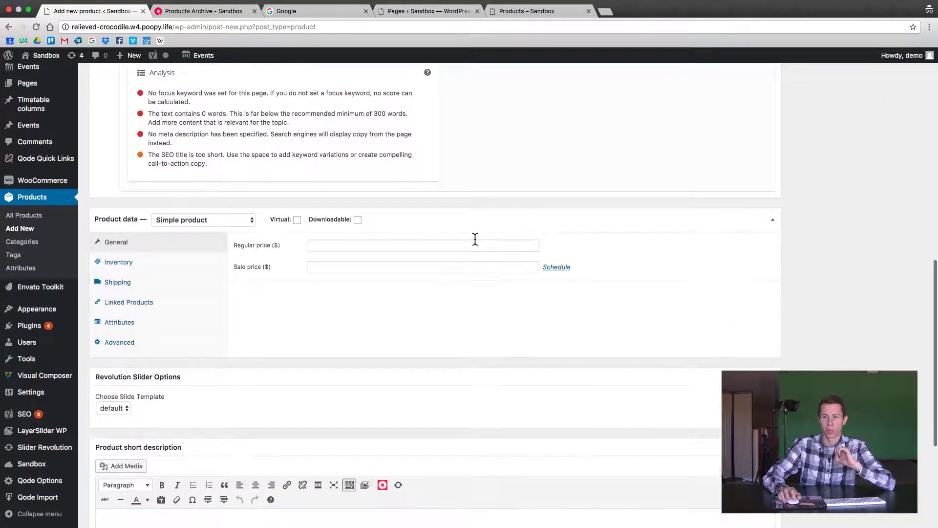
{"action": "scroll", "coordinate": [474, 239], "scroll_direction": "down", "scroll_amount": 5}
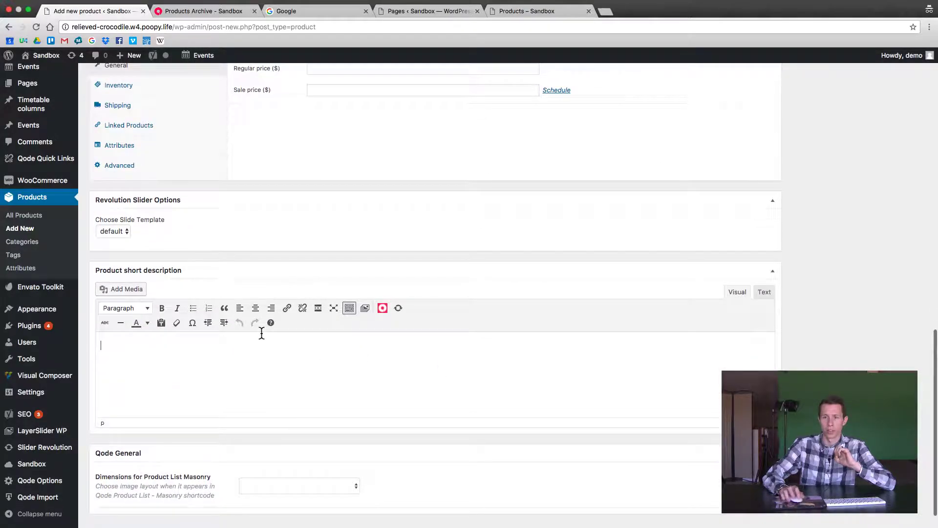
{"action": "scroll", "coordinate": [235, 323], "scroll_direction": "up", "scroll_amount": 4}
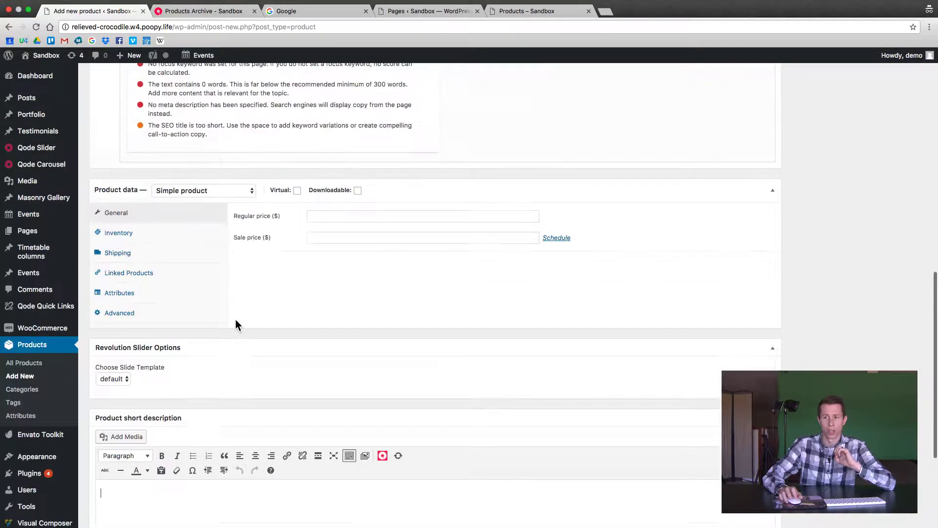
{"action": "scroll", "coordinate": [235, 324], "scroll_direction": "up", "scroll_amount": 15}
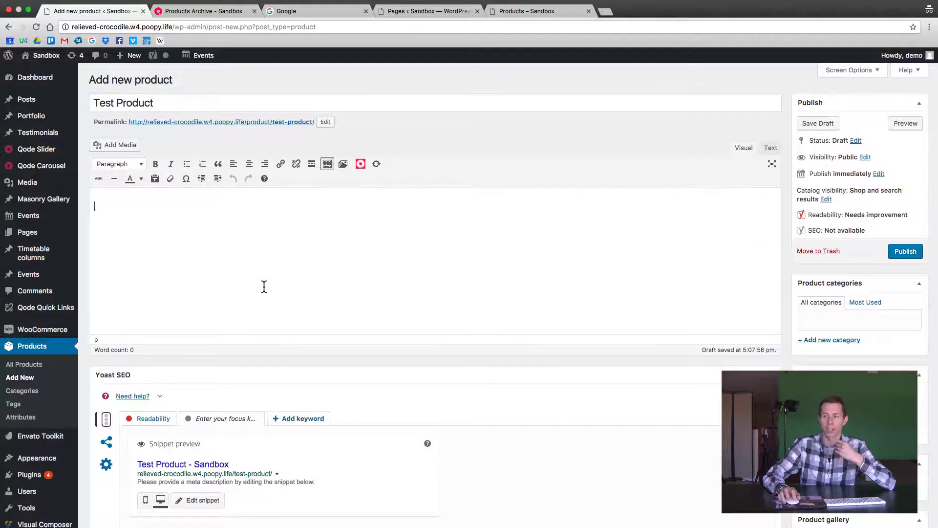
{"action": "scroll", "coordinate": [293, 288], "scroll_direction": "down", "scroll_amount": 7}
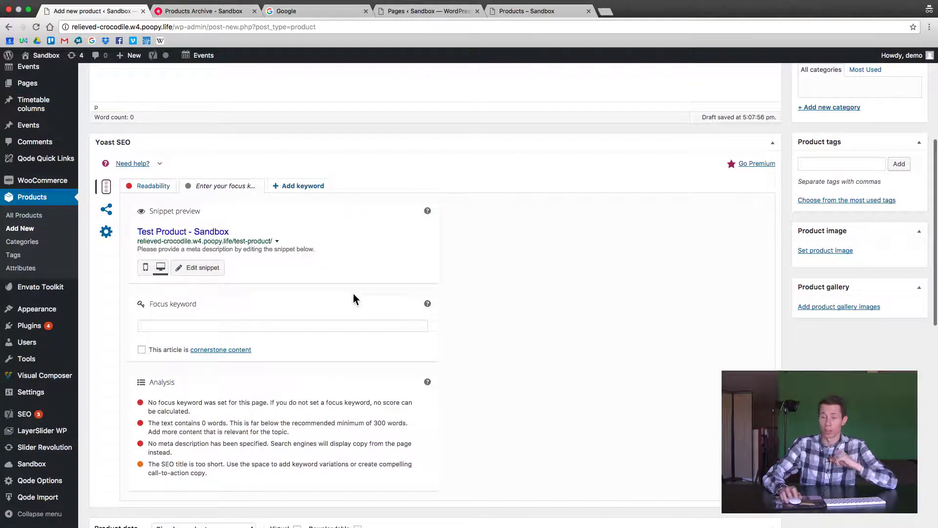
{"action": "scroll", "coordinate": [353, 296], "scroll_direction": "down", "scroll_amount": 7}
{"action": "left_click", "coordinate": [343, 387]}
{"action": "type", "text": "Prodcu"}
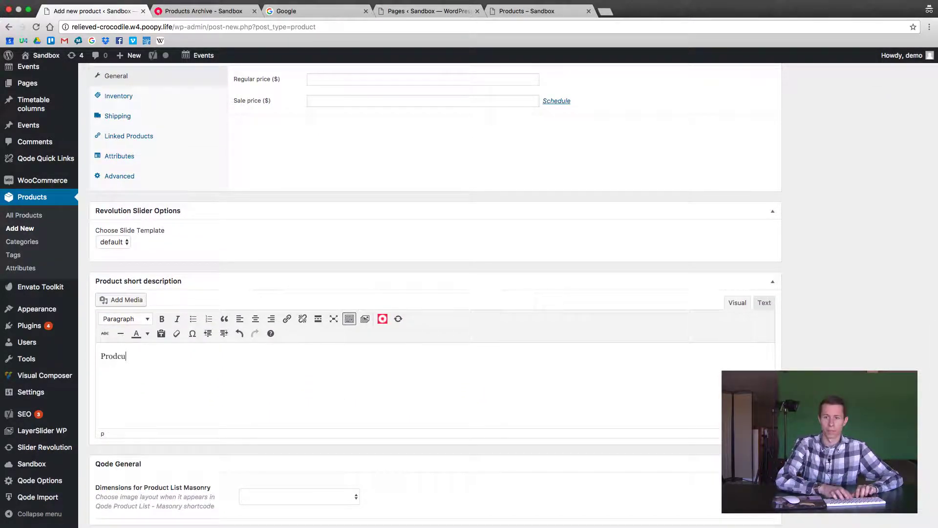
{"action": "type", "text": "t des"}
{"action": "key", "text": "super+a"}
{"action": "type", "text": "P"}
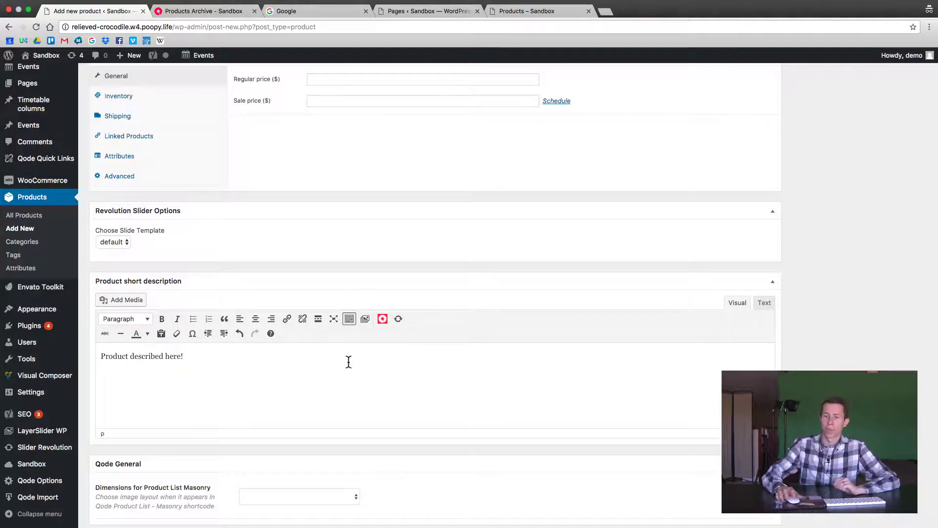
- Review the product form from the short description up to the product name, and back down to the product data section
{"action": "scroll", "coordinate": [369, 383], "scroll_direction": "up", "scroll_amount": 1}
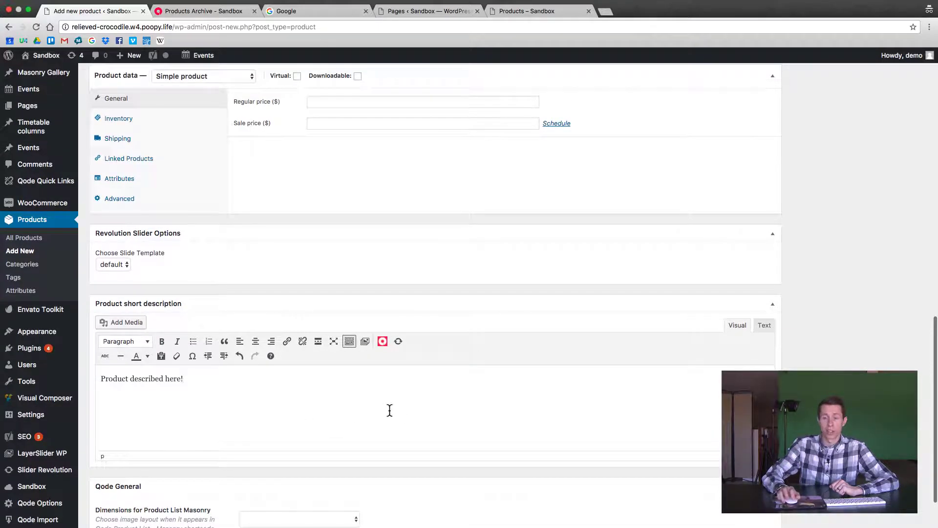
{"action": "scroll", "coordinate": [389, 411], "scroll_direction": "up", "scroll_amount": 1}
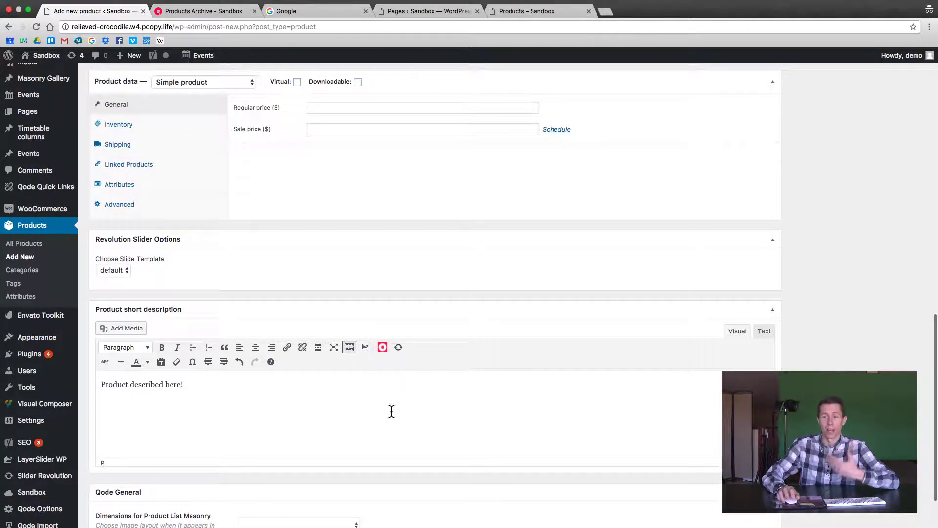
{"action": "scroll", "coordinate": [390, 408], "scroll_direction": "up", "scroll_amount": 5}
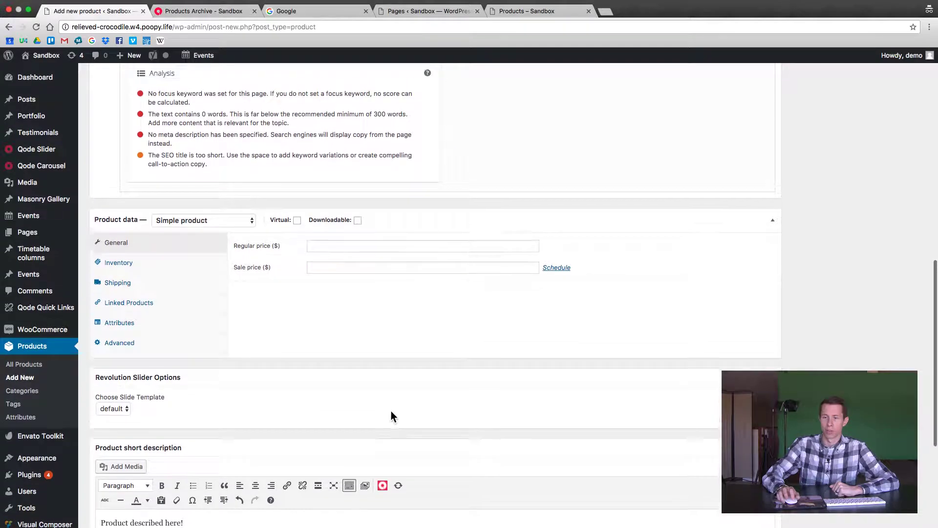
{"action": "scroll", "coordinate": [383, 415], "scroll_direction": "up", "scroll_amount": 10}
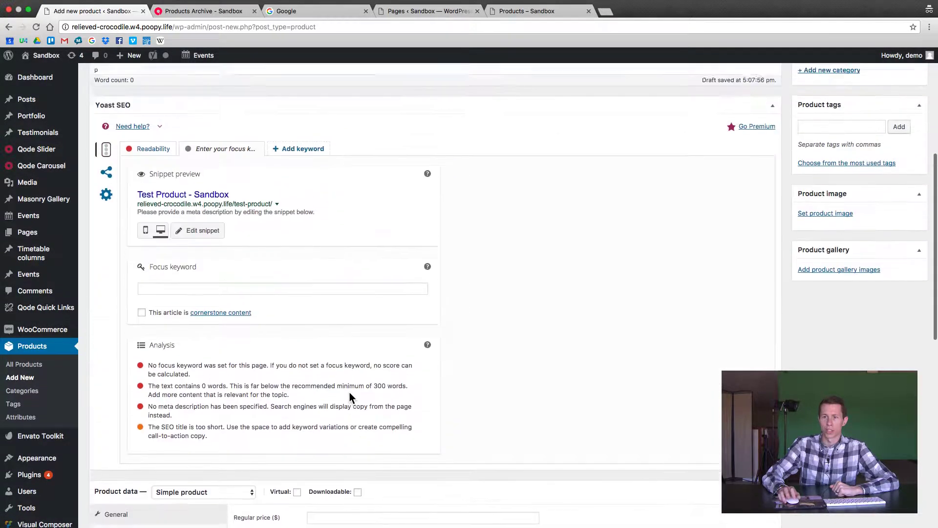
{"action": "scroll", "coordinate": [398, 379], "scroll_direction": "up", "scroll_amount": 4}
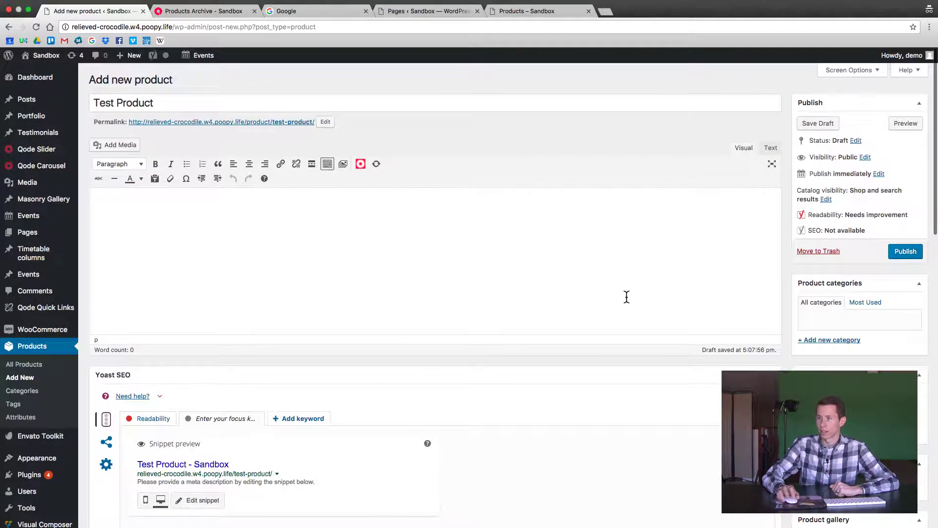
{"action": "double_click", "coordinate": [263, 103]}
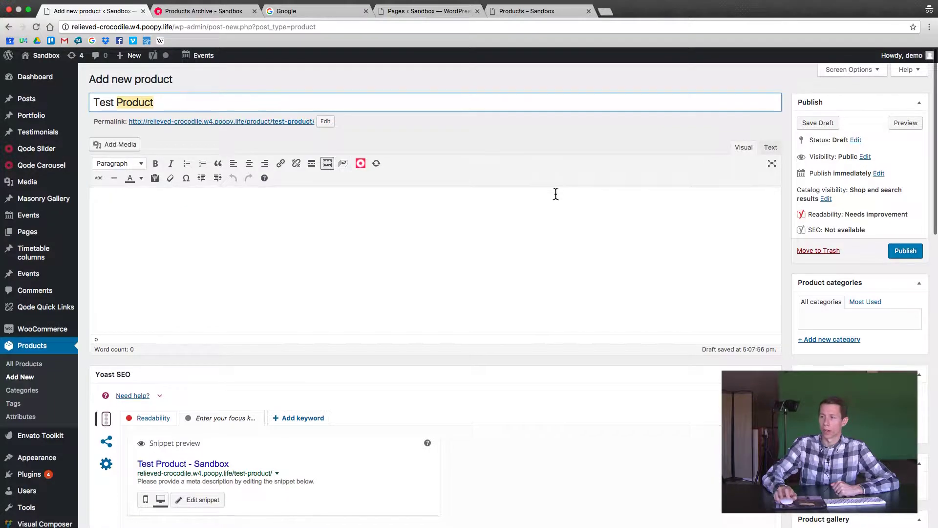
{"action": "scroll", "coordinate": [554, 193], "scroll_direction": "down", "scroll_amount": 3}
{"action": "scroll", "coordinate": [554, 193], "scroll_direction": "down", "scroll_amount": 1}
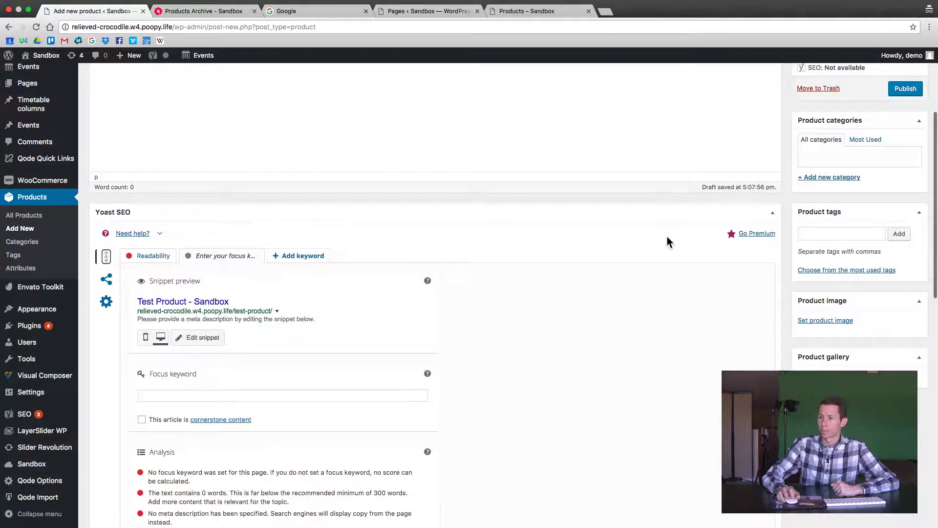
{"action": "scroll", "coordinate": [787, 327], "scroll_direction": "down", "scroll_amount": 8}
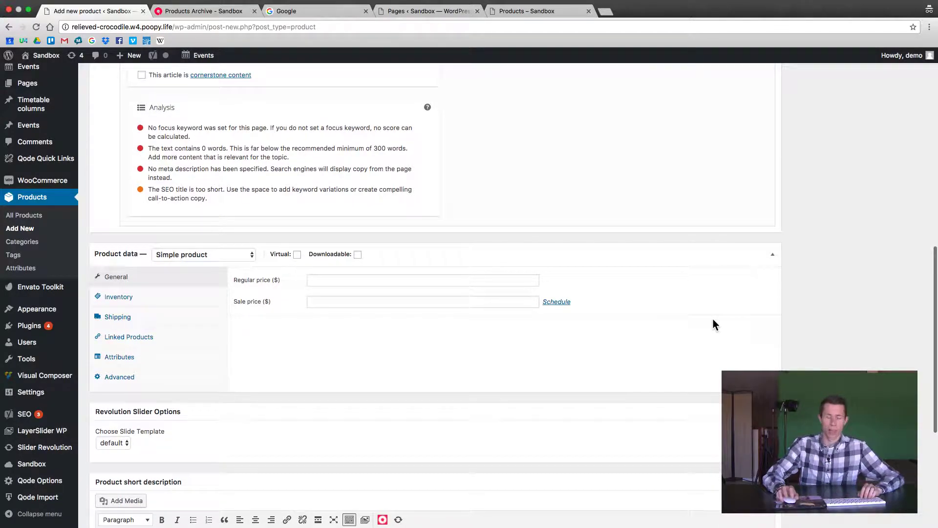
- View the available product types for the product data and keep Simple product selected
{"action": "left_click", "coordinate": [210, 255]}
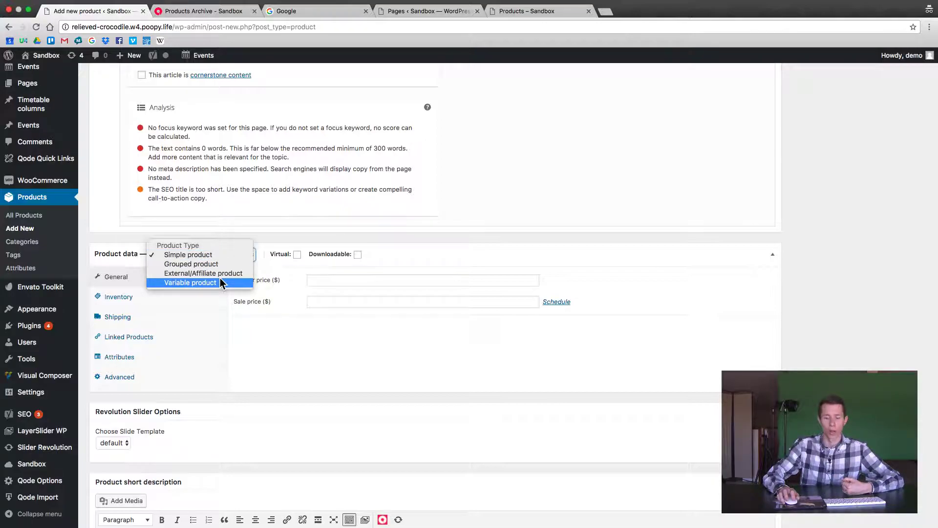
{"action": "left_click", "coordinate": [253, 331]}
{"action": "left_click", "coordinate": [253, 330]}
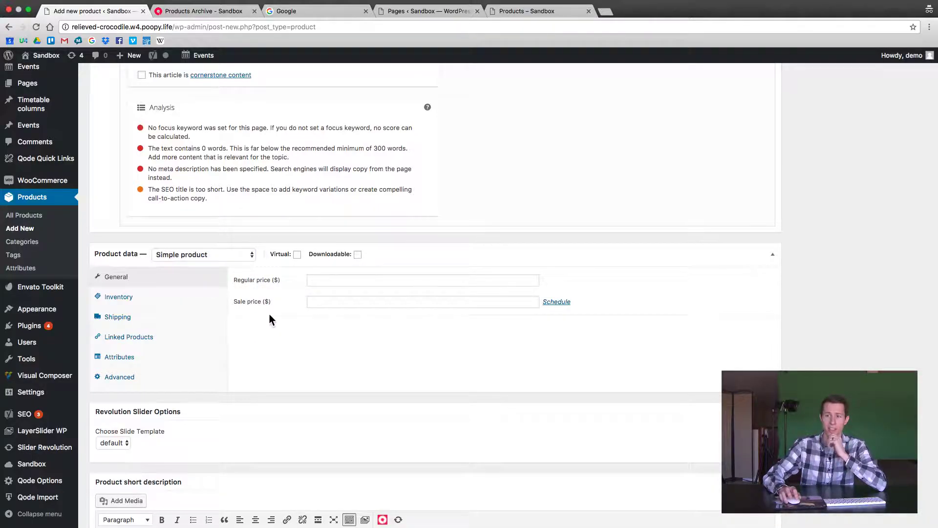
- Set the product's regular price to 49 dollars and its sale price to 29 dollars
{"action": "left_click", "coordinate": [361, 281]}
{"action": "type", "text": "50"}
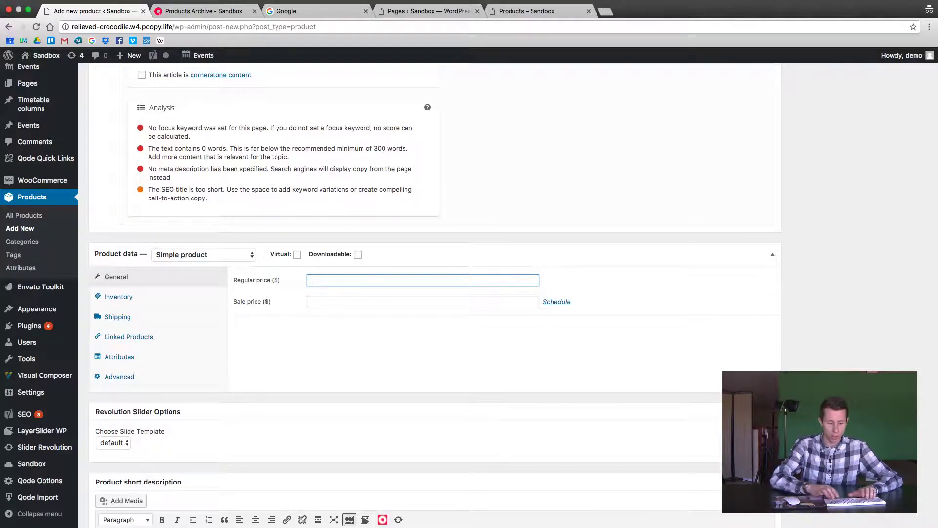
{"action": "type", "text": "49"}
{"action": "left_click", "coordinate": [363, 300]}
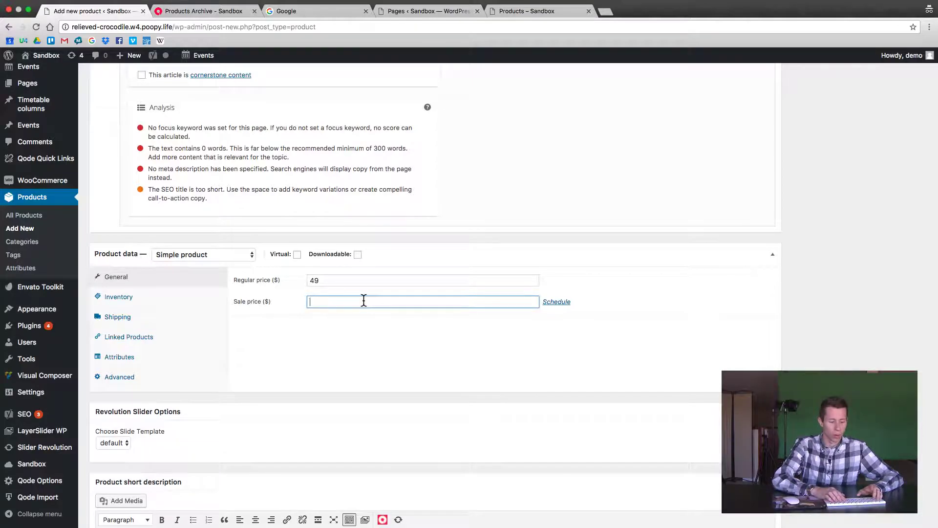
{"action": "type", "text": "29"}
{"action": "left_click", "coordinate": [369, 362]}
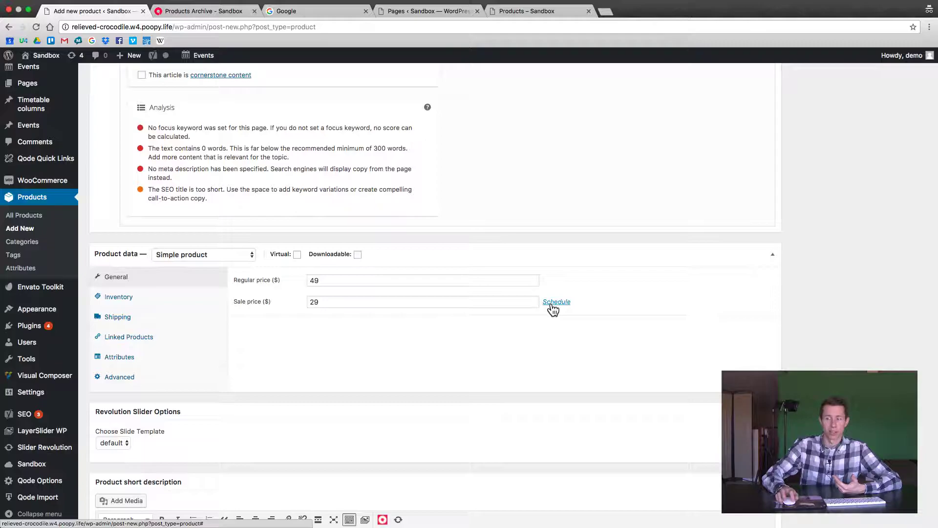
- Examine the sale price date fields, the Virtual option's explanation and the Downloadable file settings, leaving all of them unset
{"action": "left_click", "coordinate": [551, 305]}
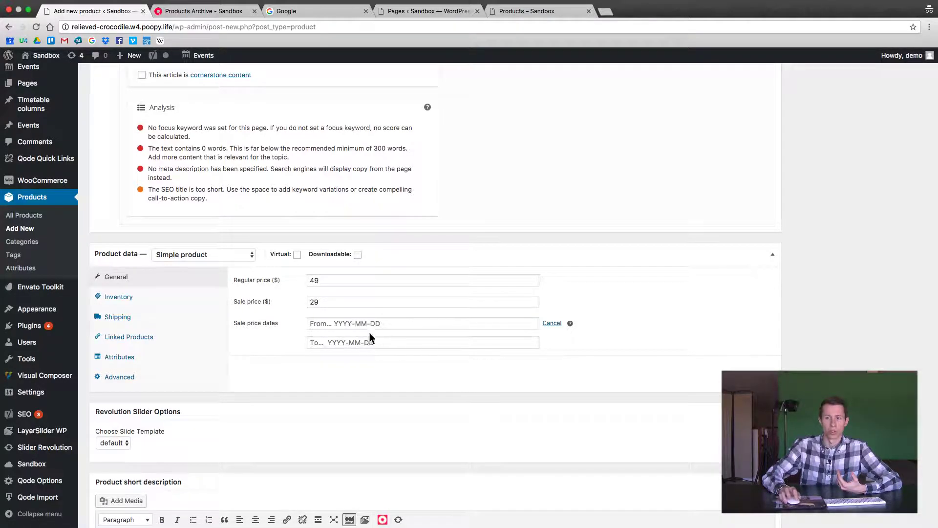
{"action": "left_click", "coordinate": [552, 324]}
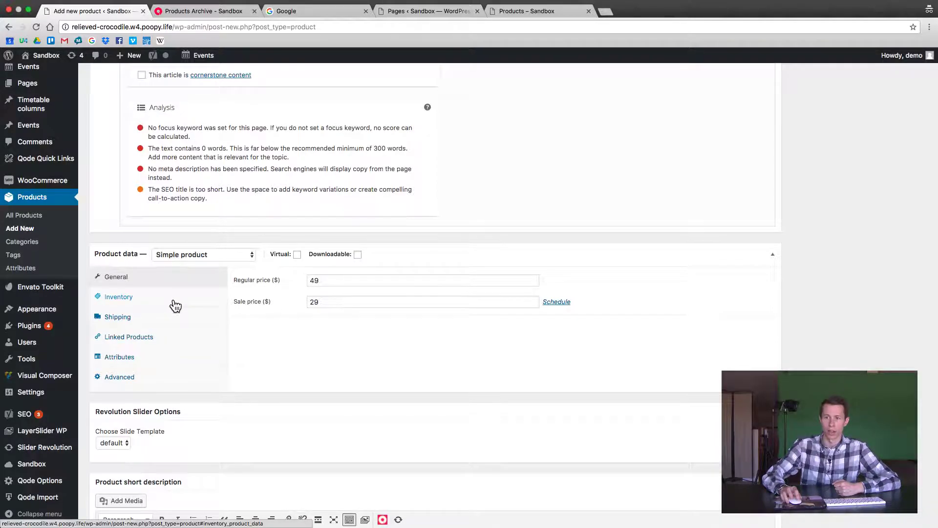
{"action": "mouse_move", "coordinate": [294, 262]}
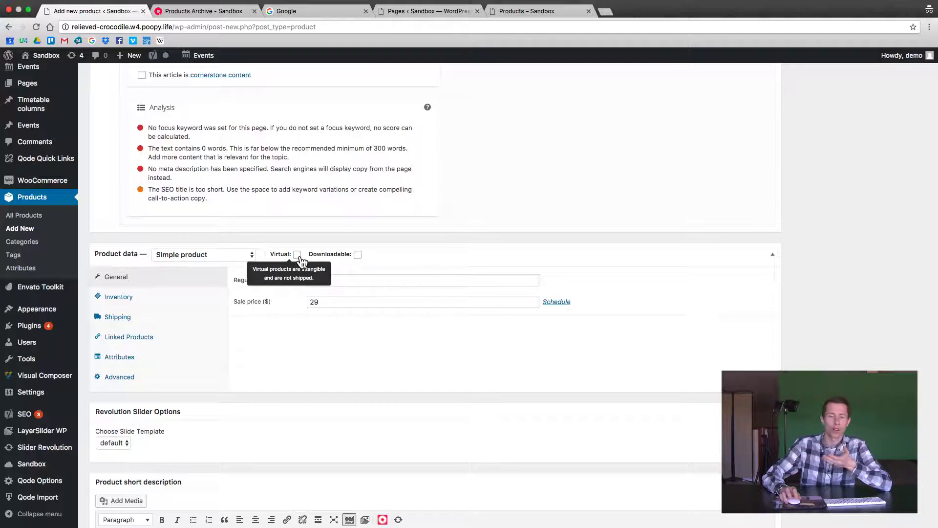
{"action": "left_click", "coordinate": [358, 255]}
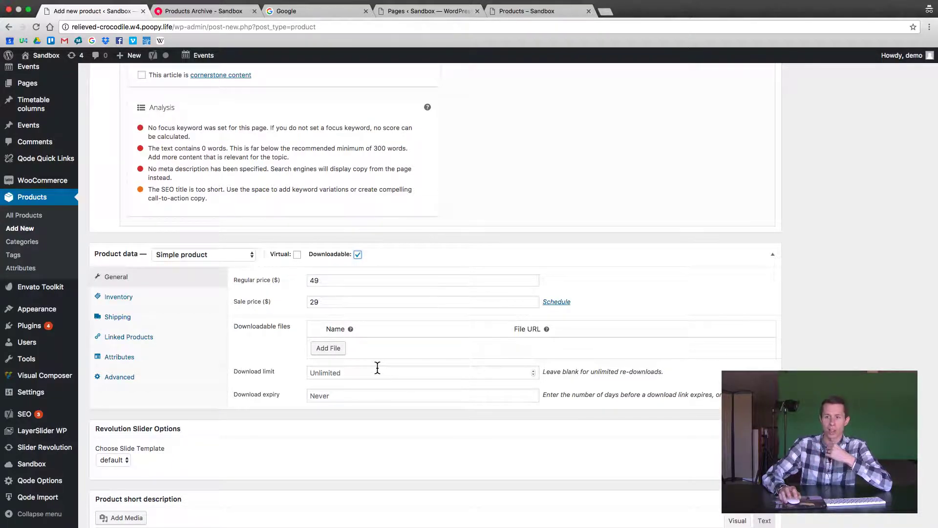
{"action": "left_click", "coordinate": [358, 255]}
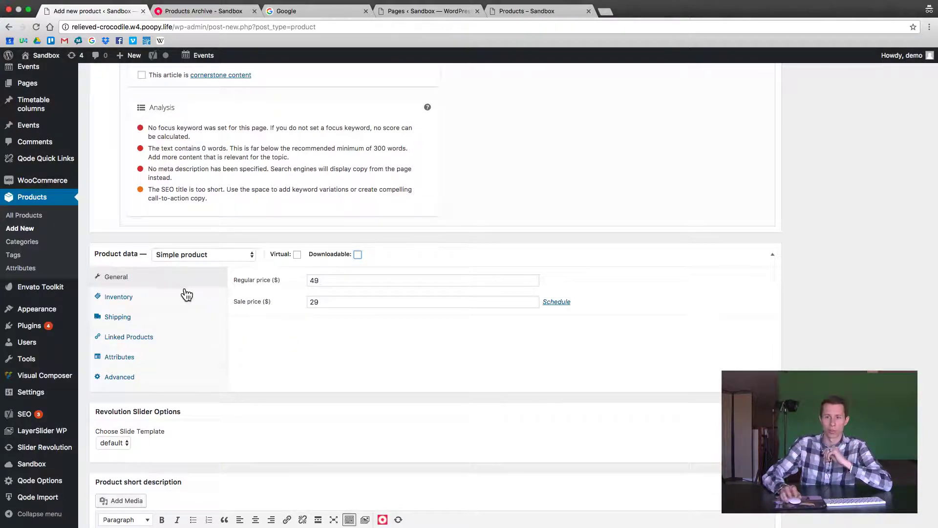
- Set the product's SKU to 123 in its inventory data
{"action": "left_click", "coordinate": [176, 296]}
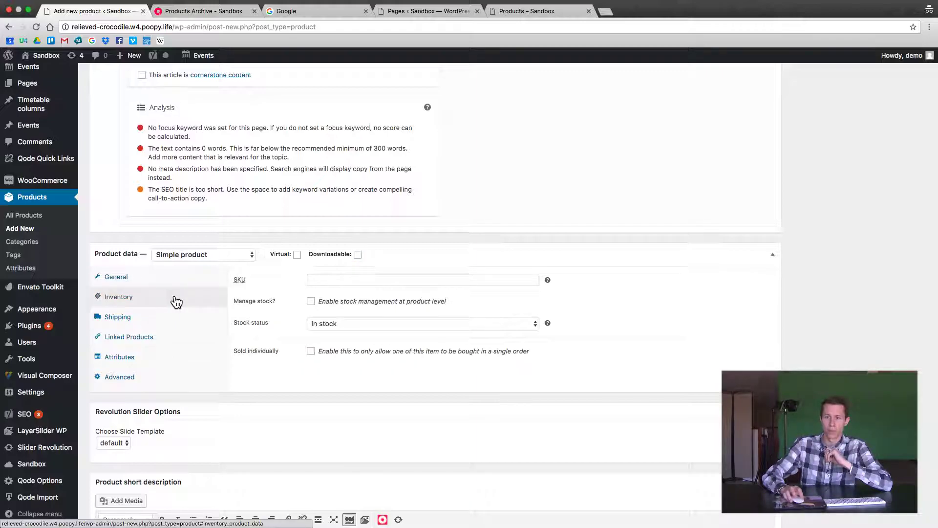
{"action": "left_click", "coordinate": [323, 280]}
{"action": "type", "text": "123"}
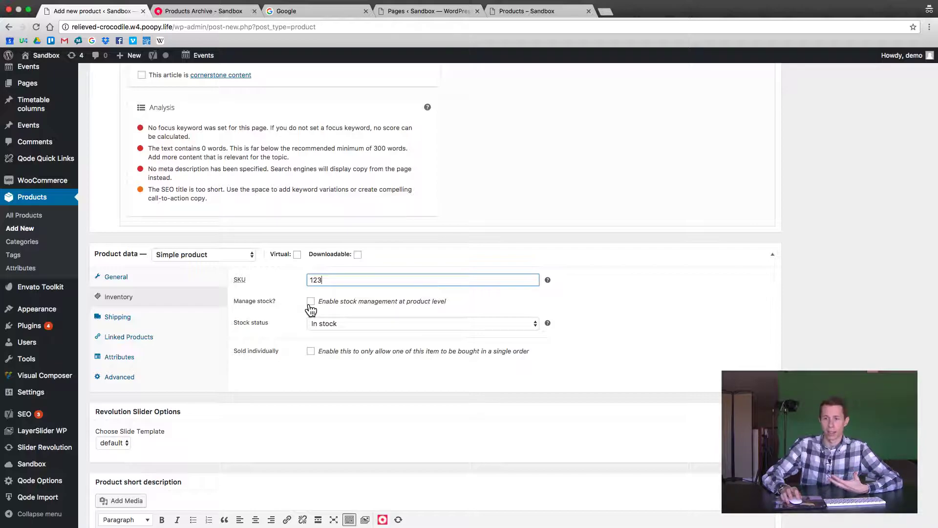
- Enable stock management at product level and set the stock quantity to 5
{"action": "left_click", "coordinate": [332, 325]}
{"action": "left_click", "coordinate": [285, 324]}
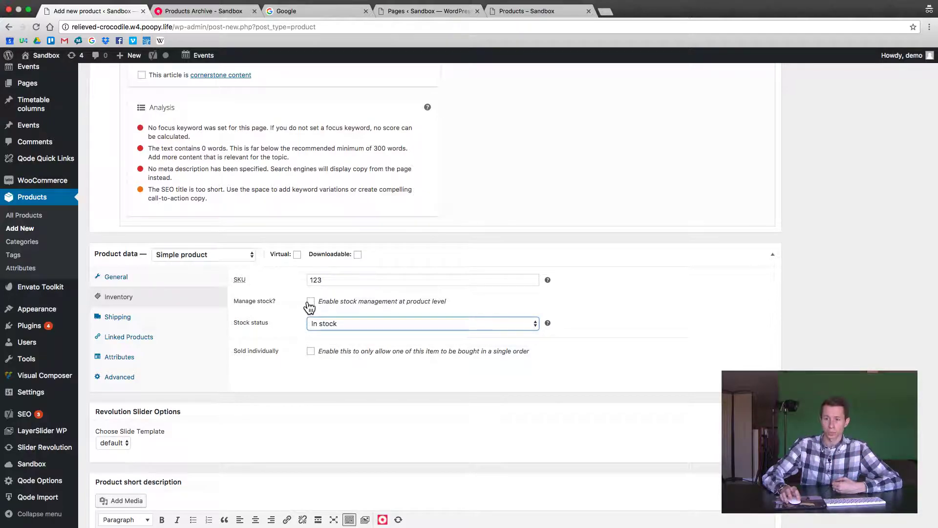
{"action": "left_click", "coordinate": [311, 302]}
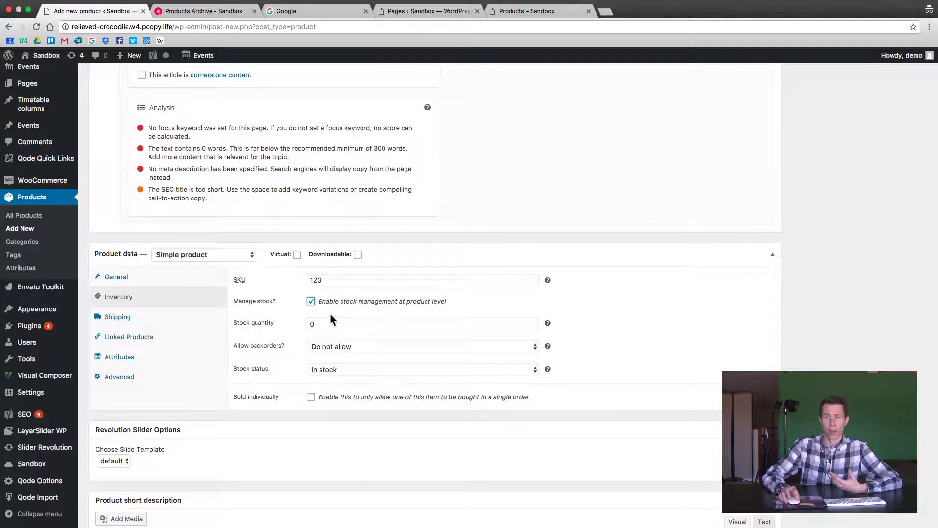
{"action": "left_click", "coordinate": [337, 325]}
{"action": "key", "text": "BackSpace"}
{"action": "type", "text": "5"}
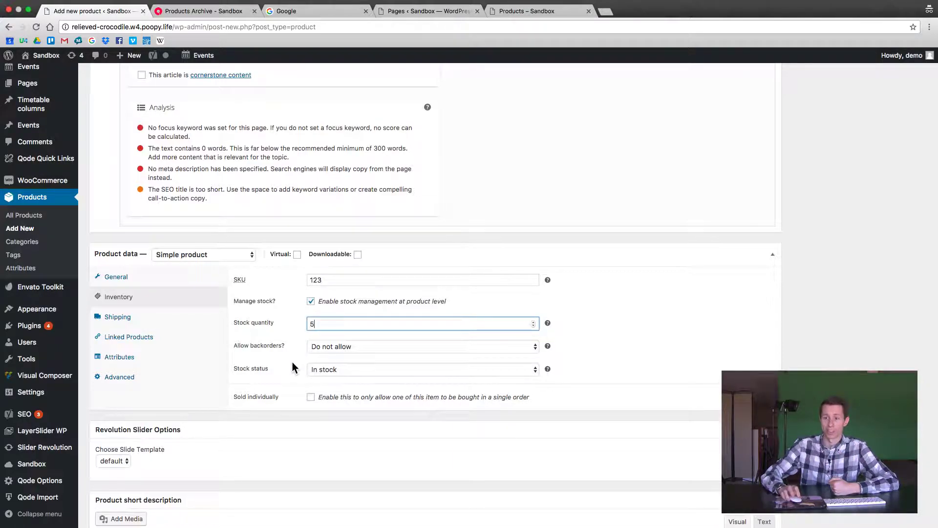
- View the stock status and backorder options, keeping In stock and Do not allow selected
{"action": "left_click", "coordinate": [337, 376]}
{"action": "left_click", "coordinate": [273, 359]}
{"action": "left_click", "coordinate": [331, 348]}
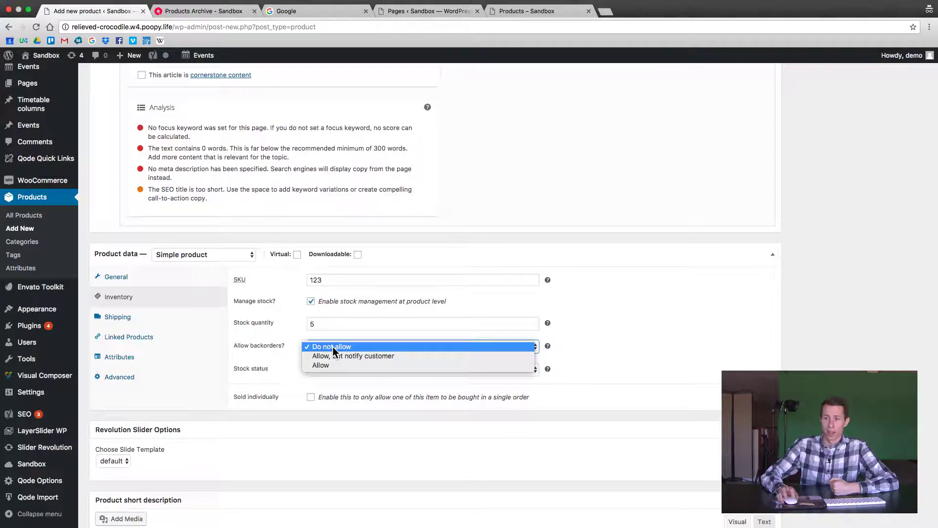
{"action": "left_click", "coordinate": [264, 363]}
{"action": "scroll", "coordinate": [215, 360], "scroll_direction": "down", "scroll_amount": 1}
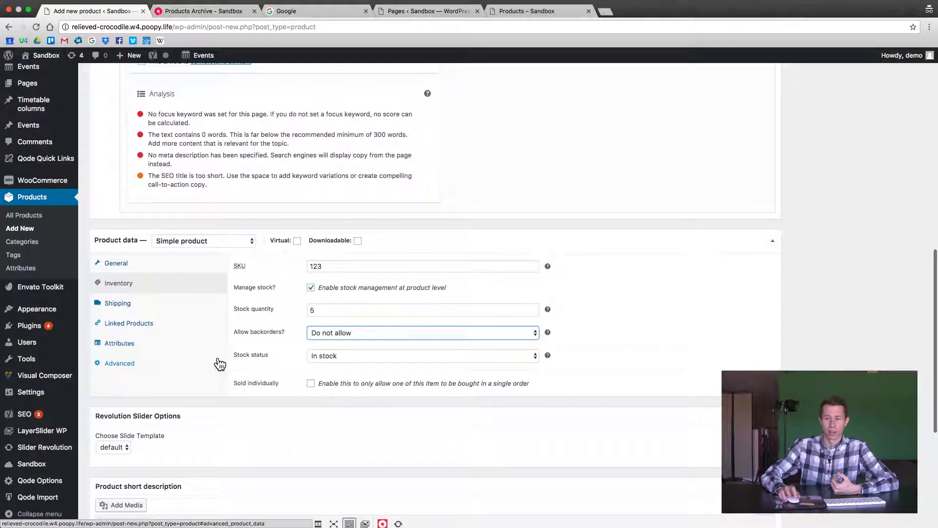
{"action": "scroll", "coordinate": [236, 364], "scroll_direction": "down", "scroll_amount": 1}
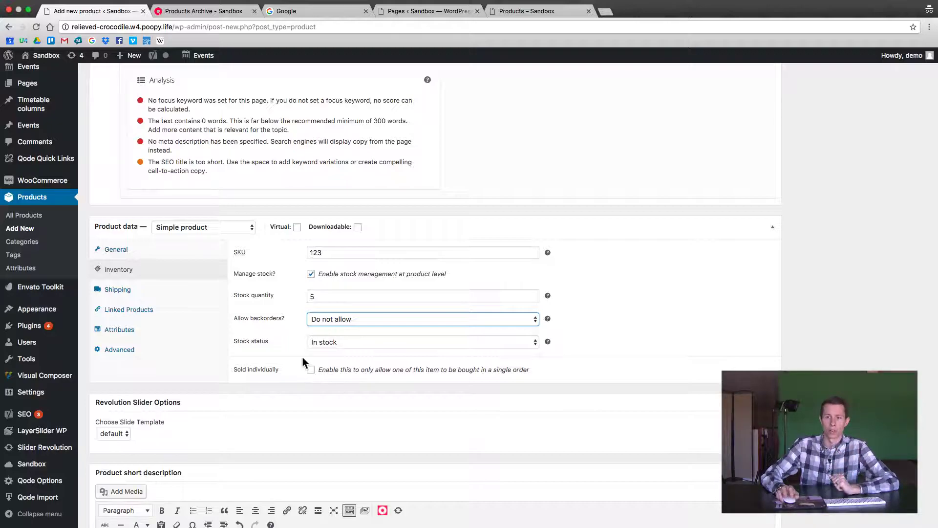
- Examine the product's shipping settings, upsell and cross-sell fields and attribute options, leaving all of them unset
{"action": "left_click", "coordinate": [164, 292]}
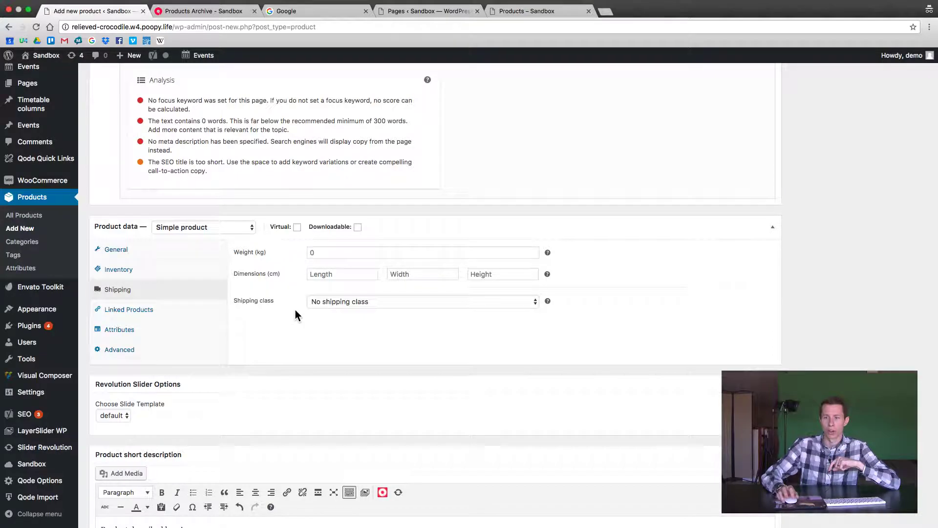
{"action": "left_click", "coordinate": [337, 302]}
{"action": "left_click", "coordinate": [336, 303]}
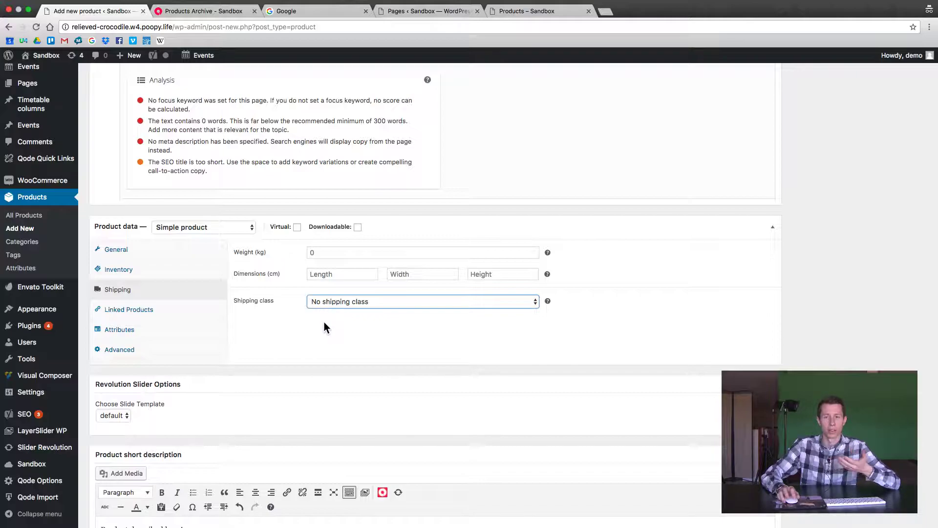
{"action": "left_click", "coordinate": [273, 321]}
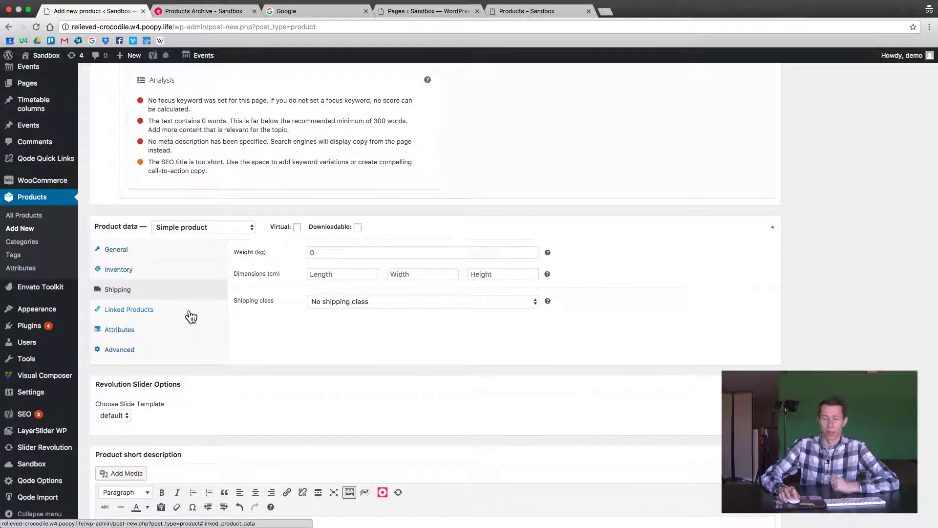
{"action": "left_click", "coordinate": [190, 317]}
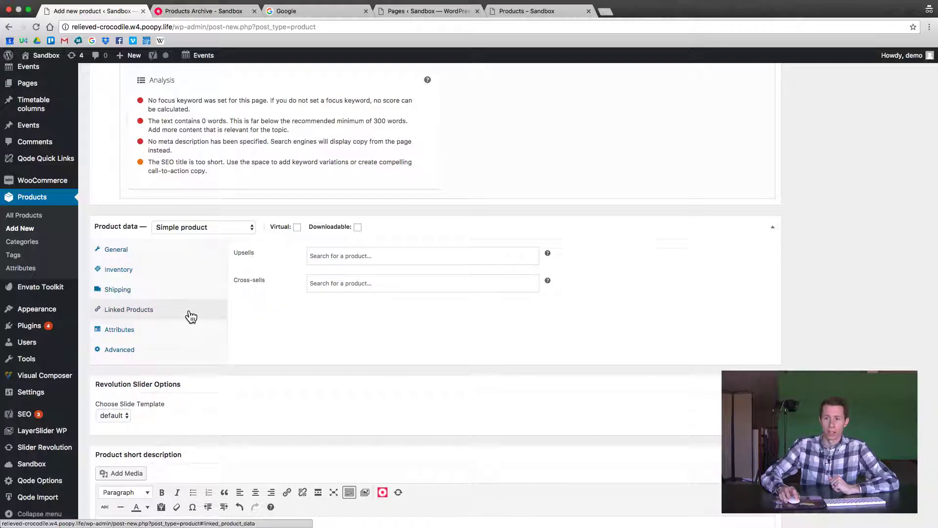
{"action": "scroll", "coordinate": [191, 323], "scroll_direction": "down", "scroll_amount": 1}
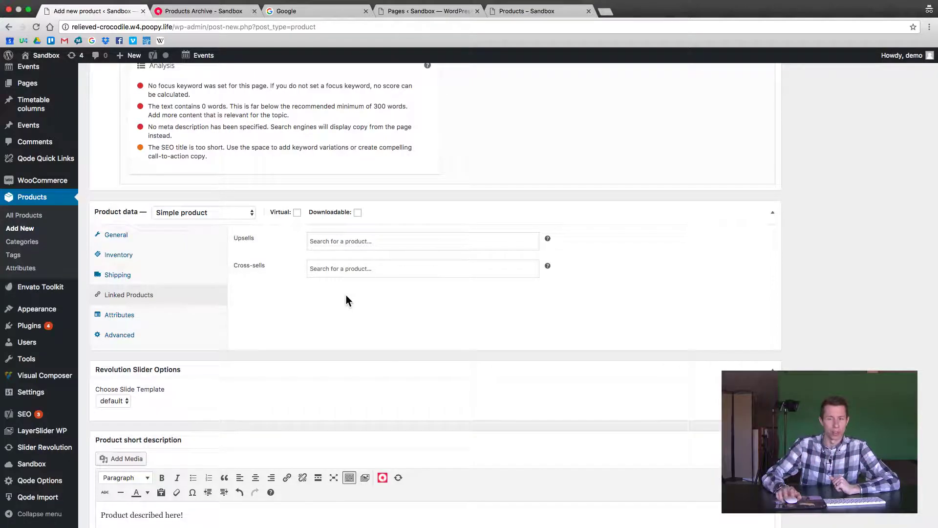
{"action": "scroll", "coordinate": [274, 305], "scroll_direction": "down", "scroll_amount": 1}
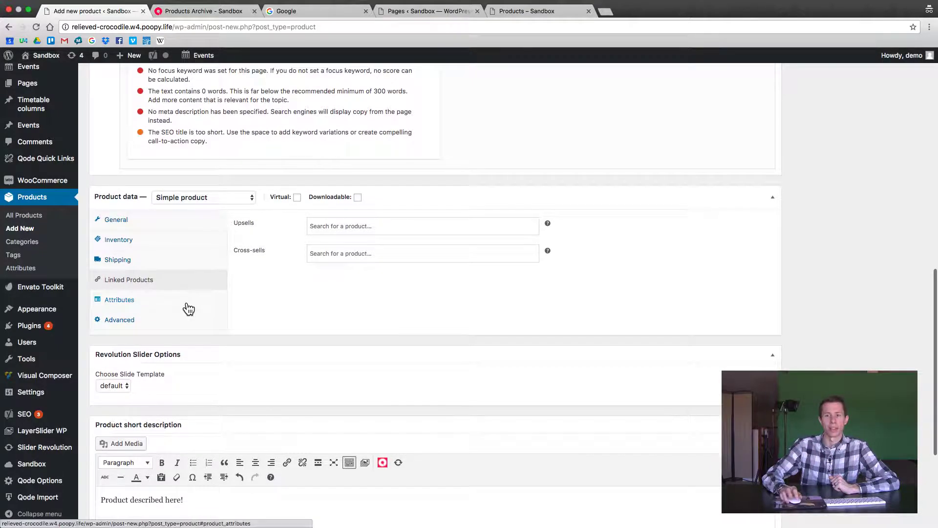
{"action": "left_click", "coordinate": [188, 307]}
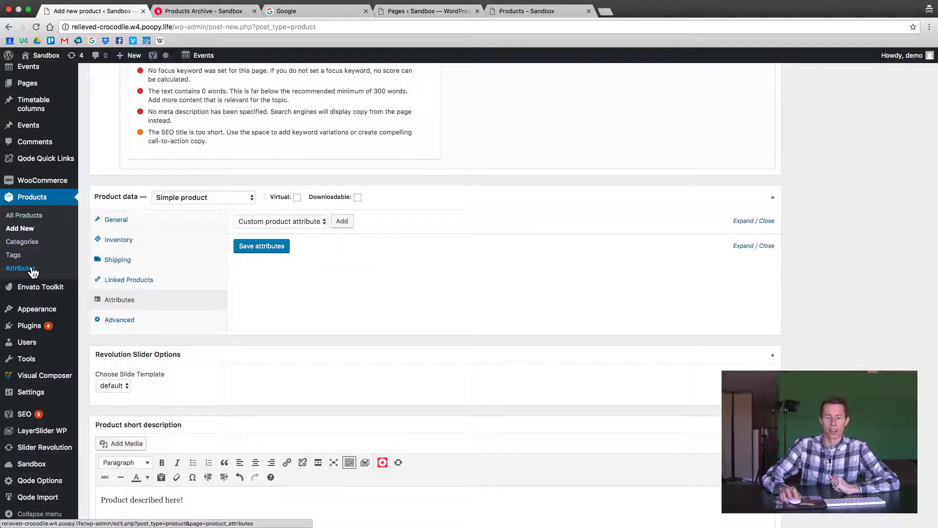
- Set the product's menu order to 10 in its advanced data, leaving the purchase note empty and reviews enabled
{"action": "left_click", "coordinate": [180, 326]}
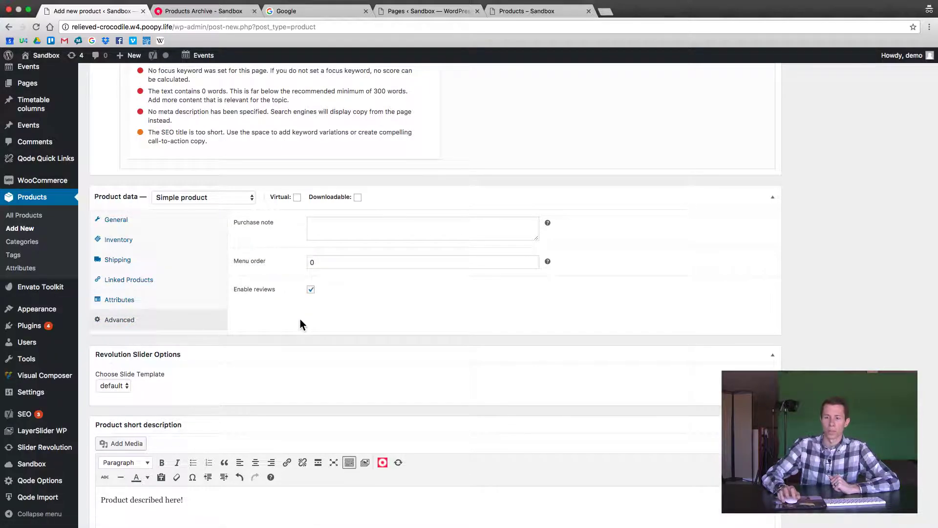
{"action": "left_click", "coordinate": [322, 230]}
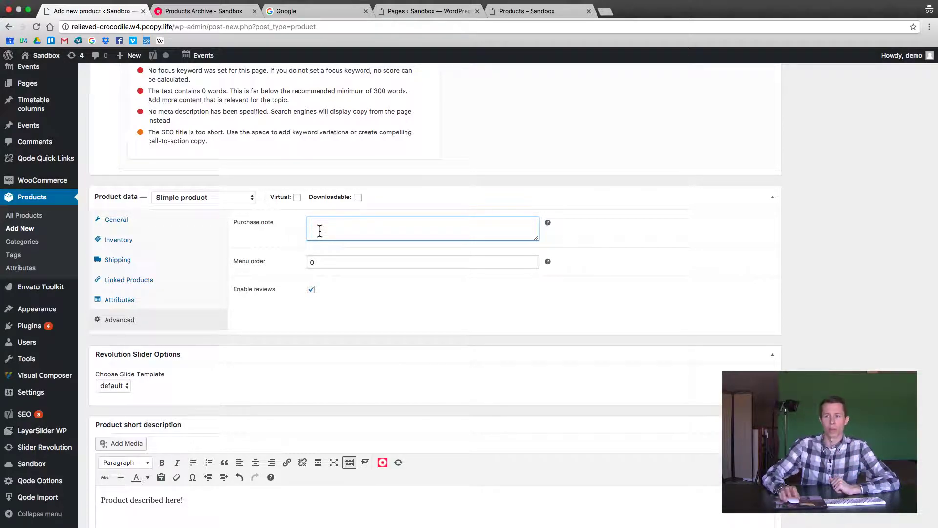
{"action": "left_click", "coordinate": [336, 263]}
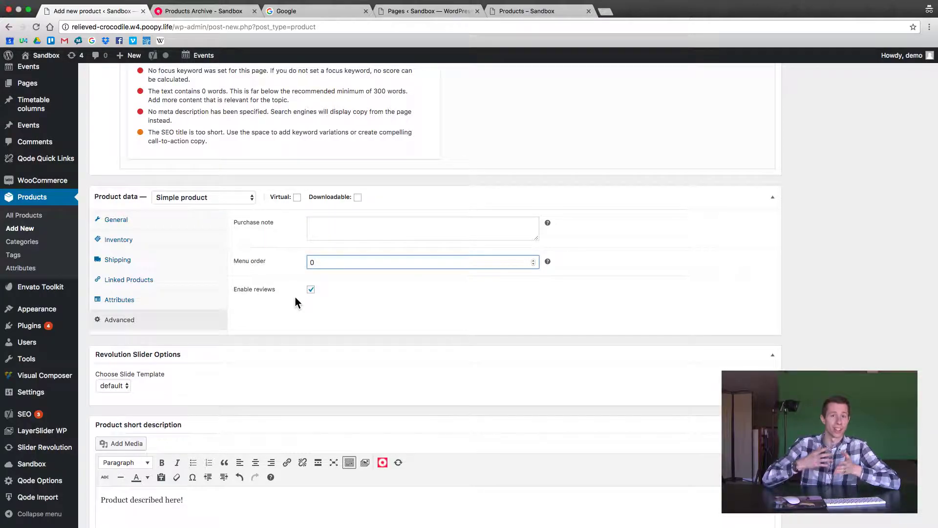
{"action": "key", "text": "BackSpace"}
{"action": "type", "text": "10"}
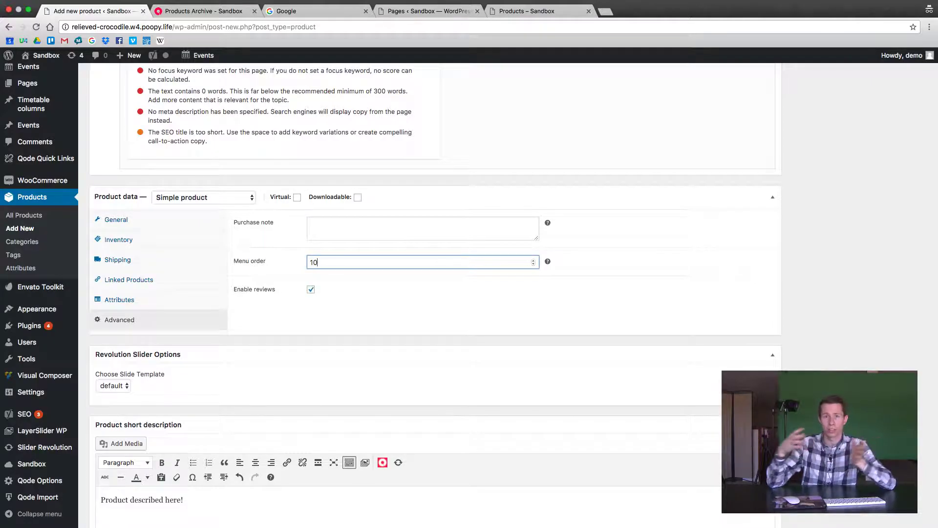
{"action": "left_click", "coordinate": [326, 324]}
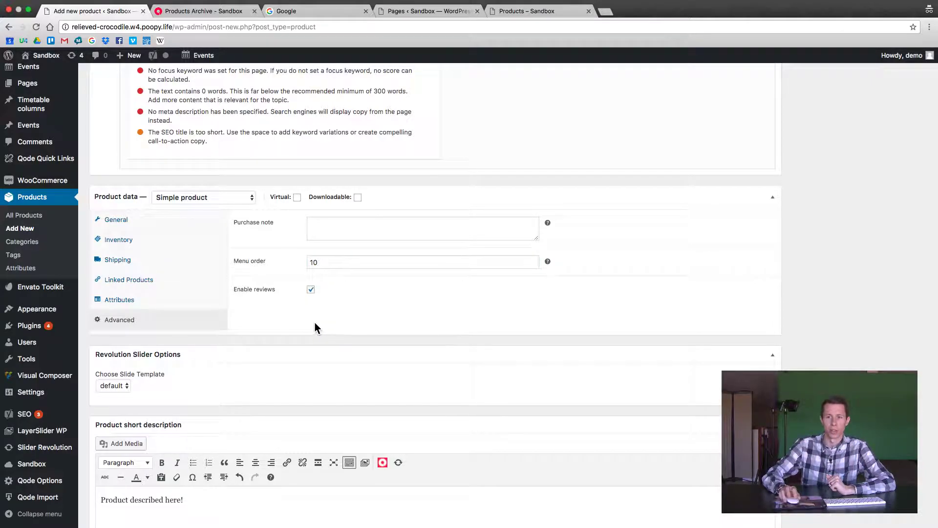
{"action": "left_click", "coordinate": [311, 290]}
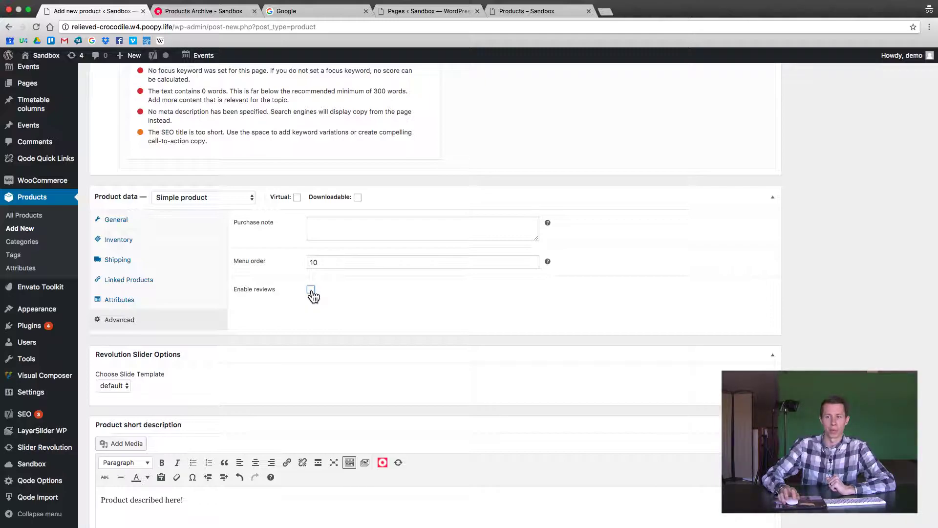
{"action": "left_click", "coordinate": [310, 290]}
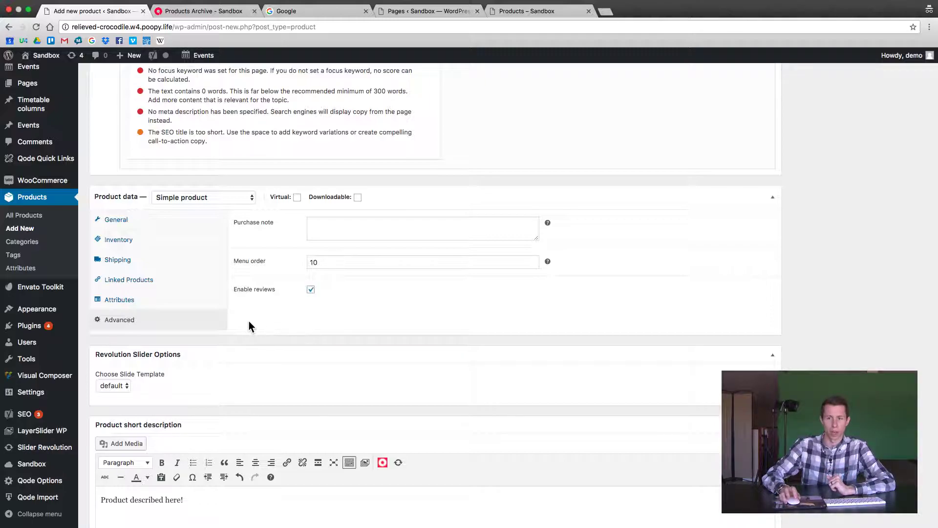
- Create a new product category named "Business" and assign it to the product
{"action": "scroll", "coordinate": [249, 325], "scroll_direction": "down", "scroll_amount": 6}
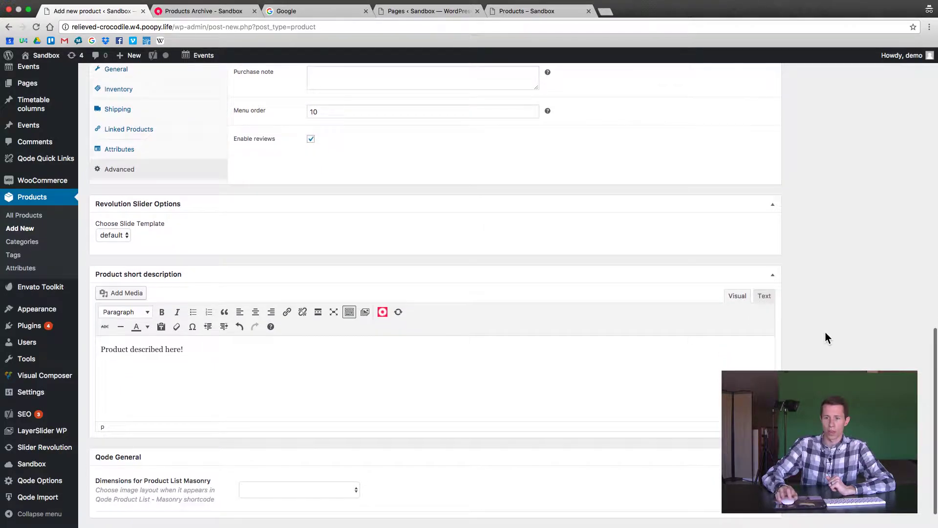
{"action": "scroll", "coordinate": [825, 333], "scroll_direction": "down", "scroll_amount": 1}
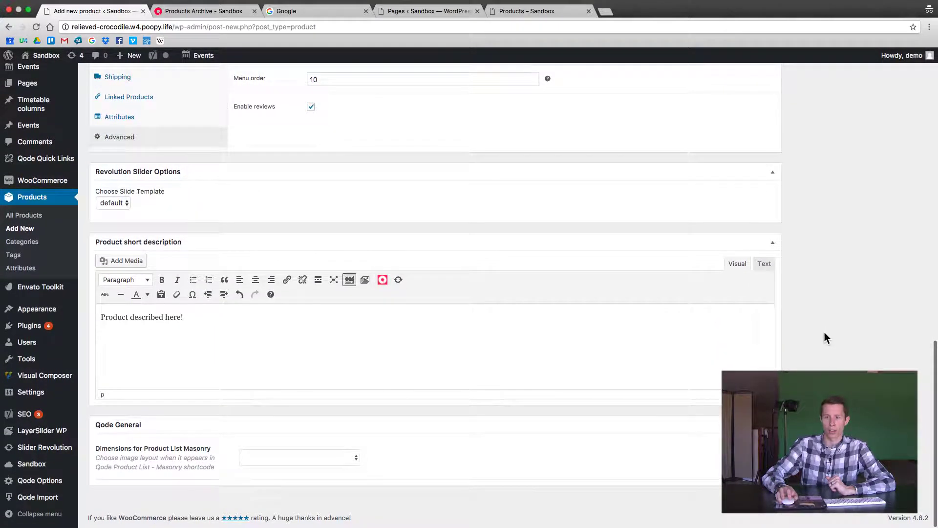
{"action": "scroll", "coordinate": [541, 386], "scroll_direction": "up", "scroll_amount": 1}
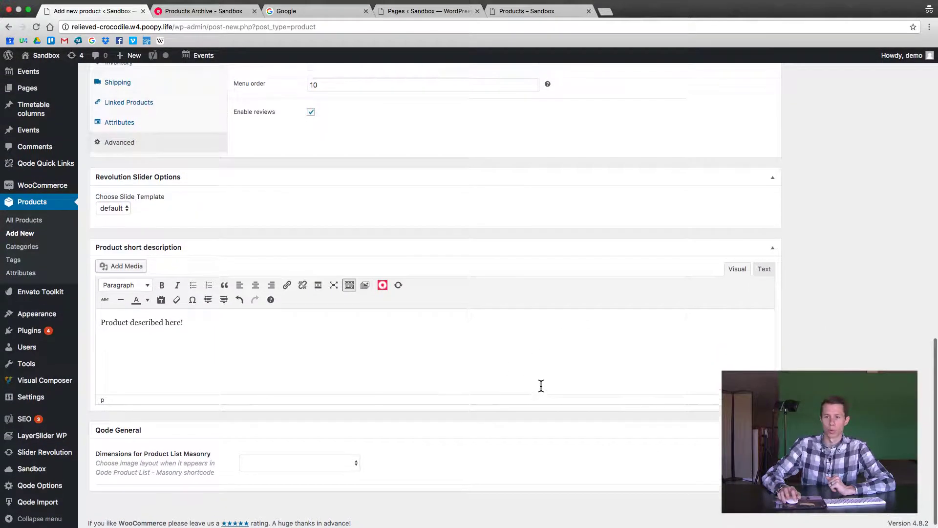
{"action": "scroll", "coordinate": [541, 385], "scroll_direction": "up", "scroll_amount": 14}
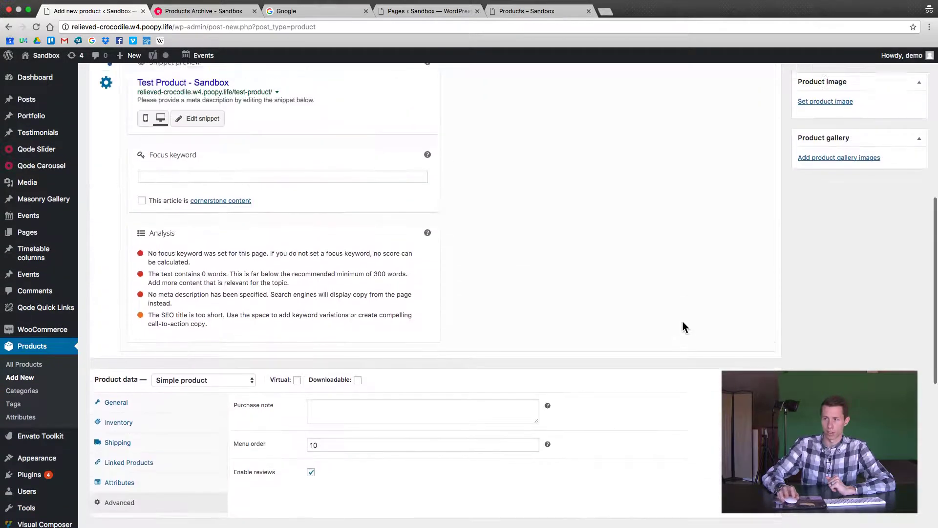
{"action": "scroll", "coordinate": [699, 322], "scroll_direction": "up", "scroll_amount": 15}
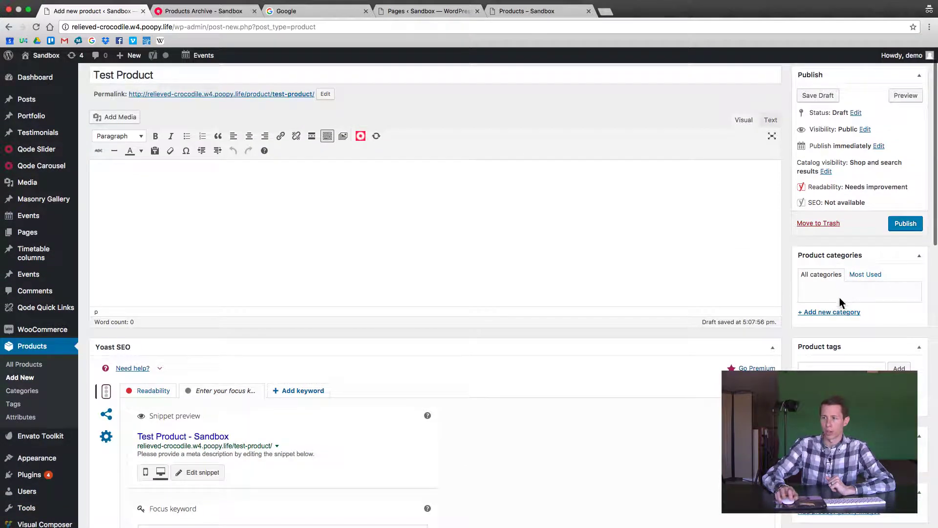
{"action": "left_click", "coordinate": [829, 312]}
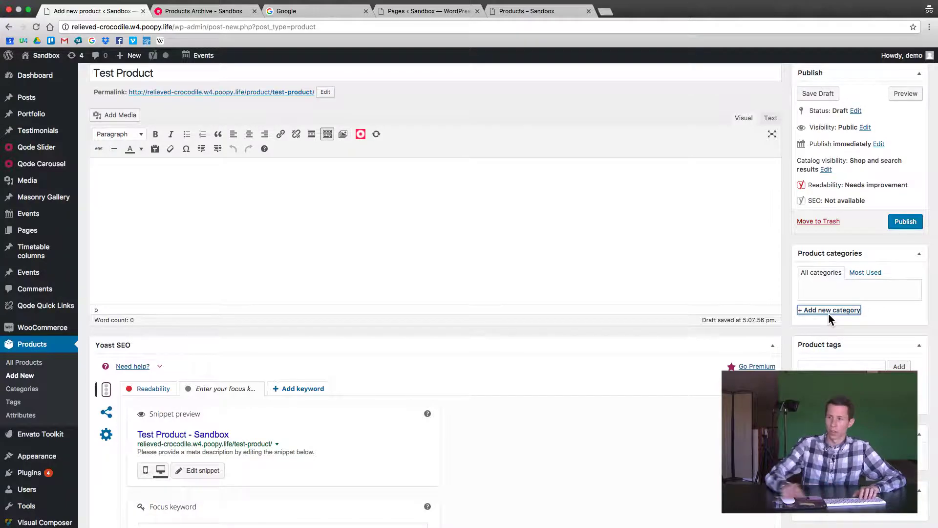
{"action": "type", "text": "Business"}
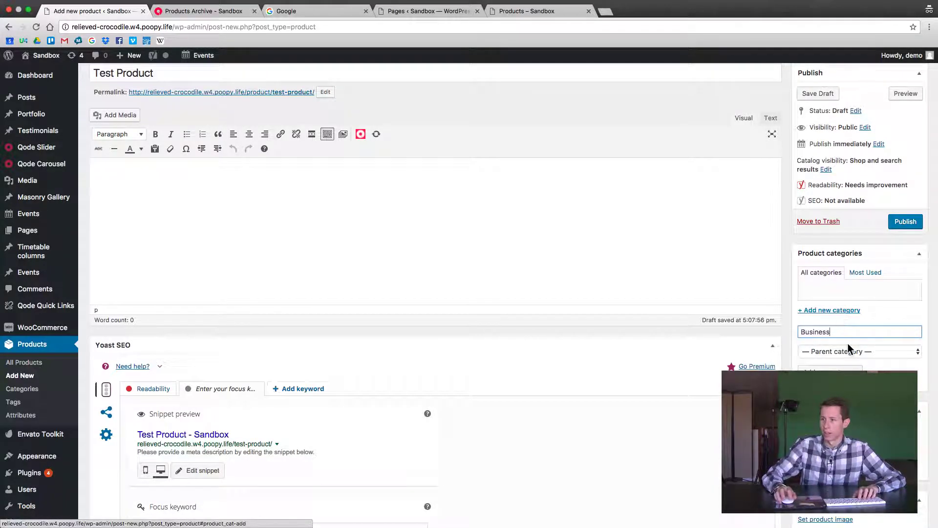
{"action": "key", "text": "Return"}
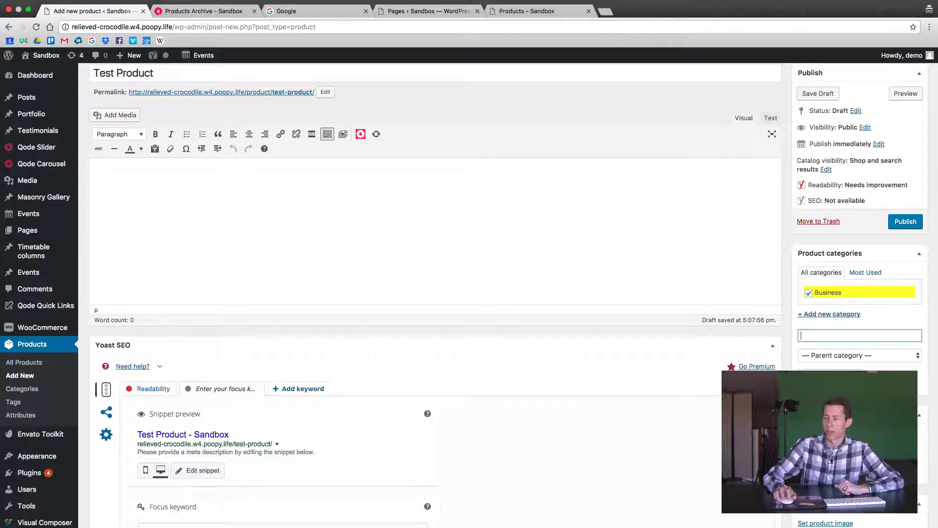
- Set the beige chair photo b-madrids-photographer.jpg from the media library as the product image
{"action": "scroll", "coordinate": [782, 364], "scroll_direction": "down", "scroll_amount": 1}
{"action": "scroll", "coordinate": [782, 365], "scroll_direction": "down", "scroll_amount": 8}
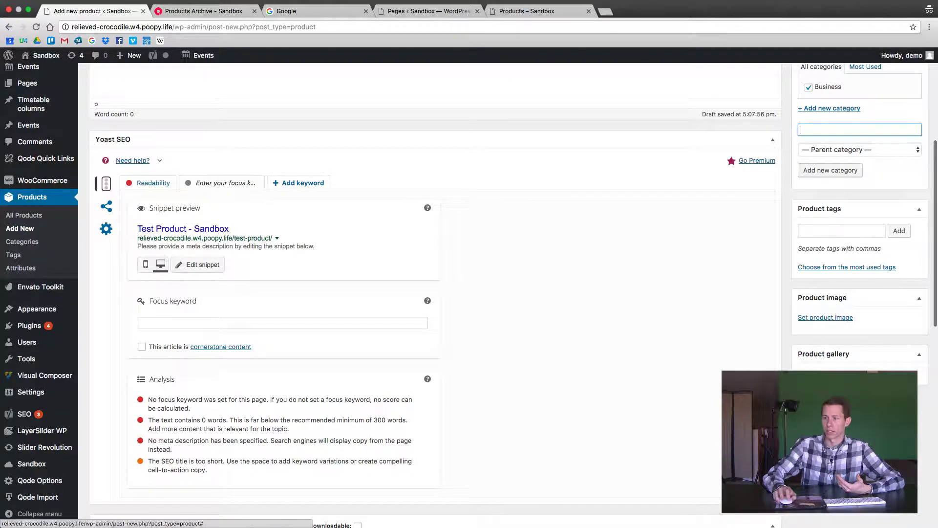
{"action": "left_click", "coordinate": [813, 322]}
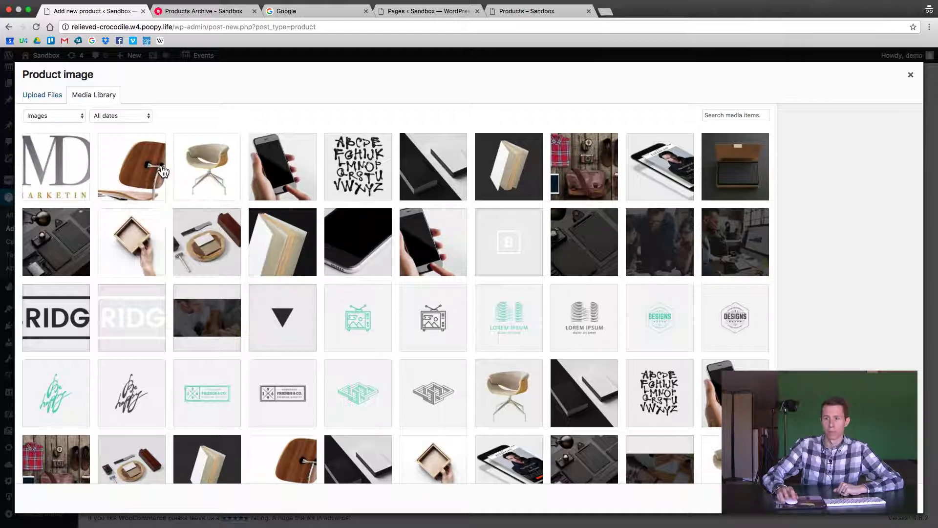
{"action": "left_click", "coordinate": [195, 172]}
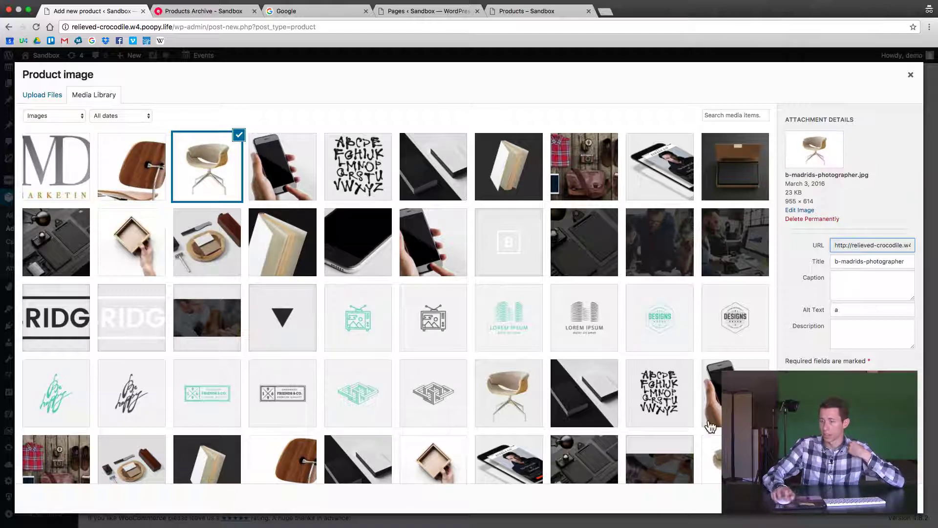
{"action": "left_click", "coordinate": [881, 498]}
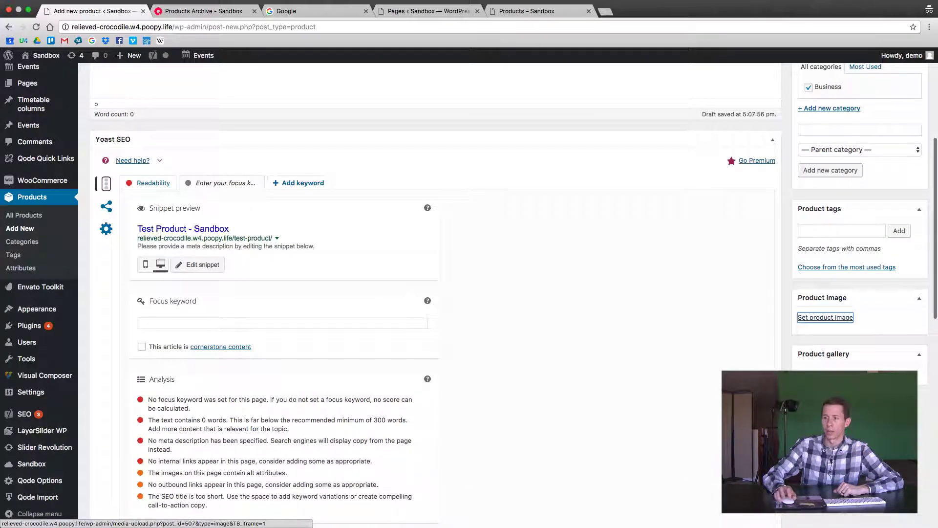
- Add the beige and wooden chair photos, including b-portugal-road-trip-gallery.jpg, b-madrids-photographer.jpg and p-img6.jpg, from the media library to the product gallery
{"action": "scroll", "coordinate": [874, 484], "scroll_direction": "down", "scroll_amount": 1}
{"action": "scroll", "coordinate": [850, 406], "scroll_direction": "down", "scroll_amount": 2}
{"action": "left_click", "coordinate": [842, 405]}
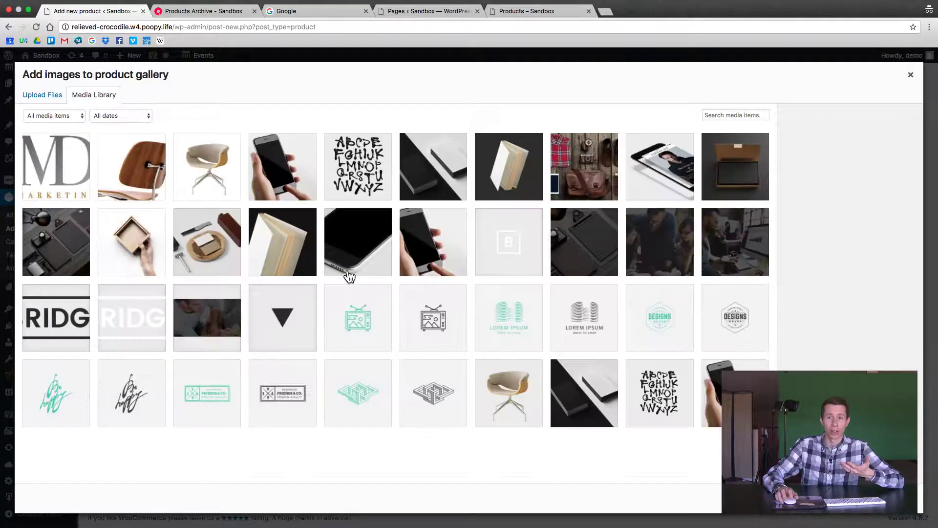
{"action": "left_click", "coordinate": [205, 176]}
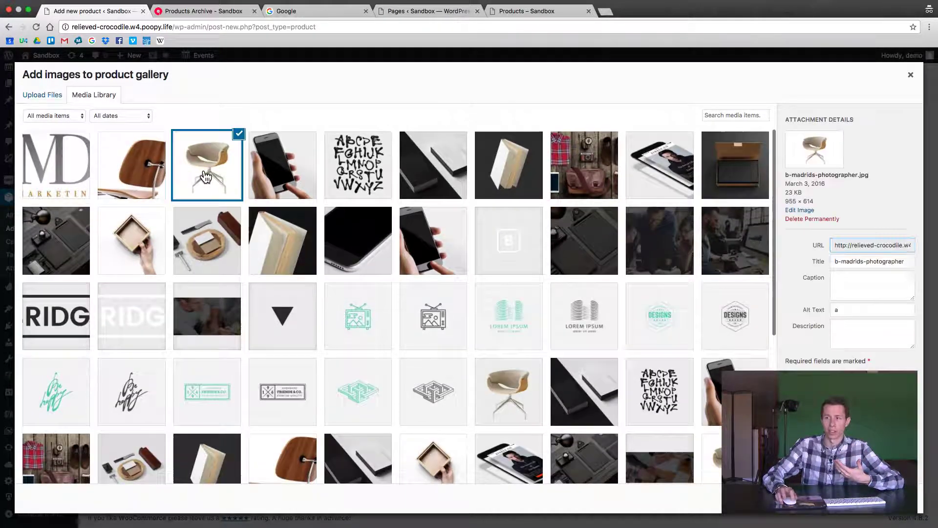
{"action": "left_click", "coordinate": [140, 178]}
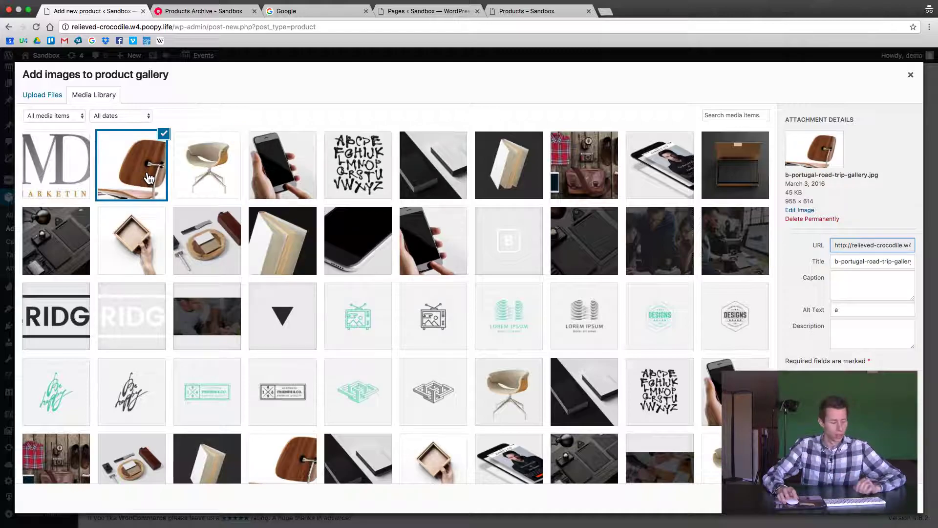
{"action": "left_click", "coordinate": [212, 177]}
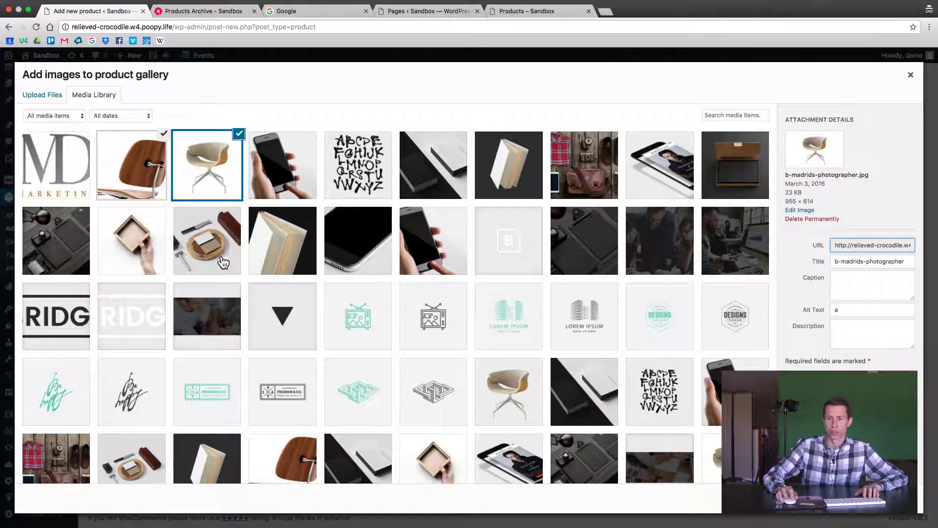
{"action": "left_click", "coordinate": [489, 391]}
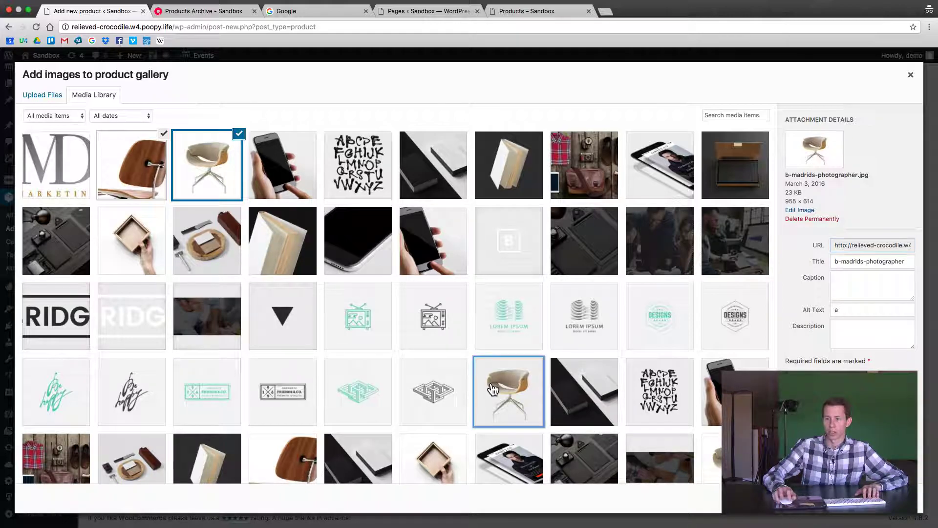
{"action": "left_click", "coordinate": [301, 453]}
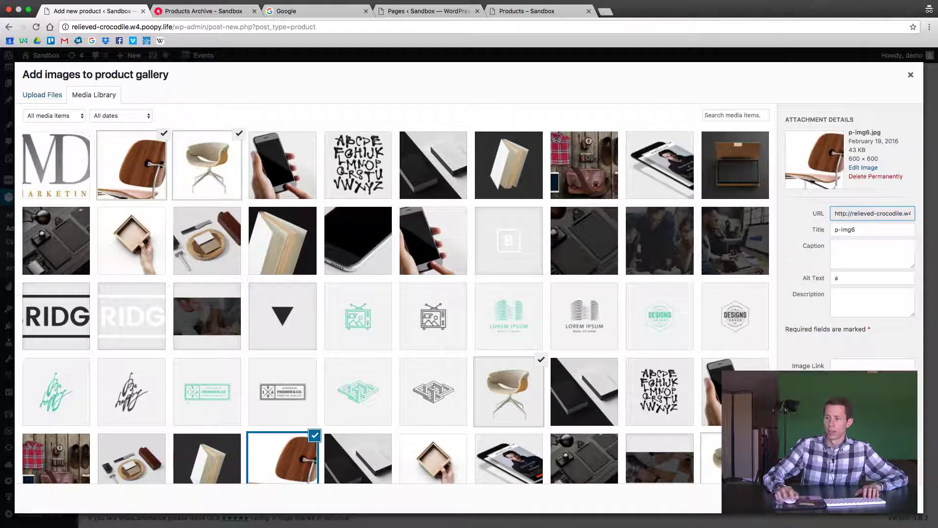
{"action": "left_click", "coordinate": [888, 498]}
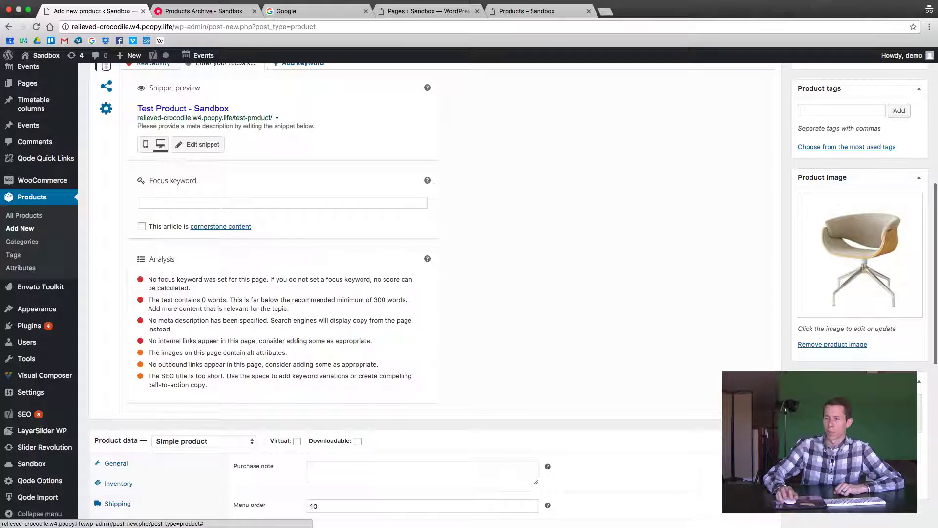
- Review the product's image, gallery and category entries, and publish the product
{"action": "scroll", "coordinate": [872, 329], "scroll_direction": "up", "scroll_amount": 2}
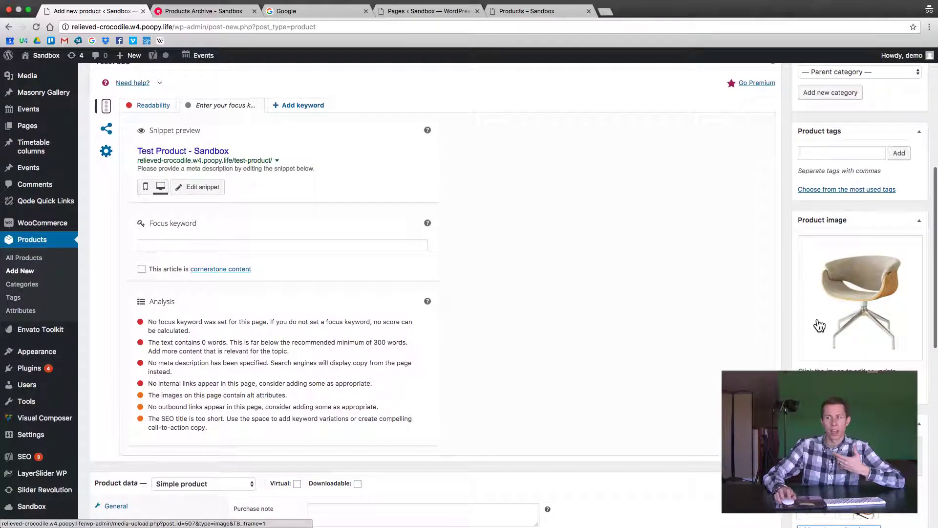
{"action": "scroll", "coordinate": [819, 326], "scroll_direction": "up", "scroll_amount": 10}
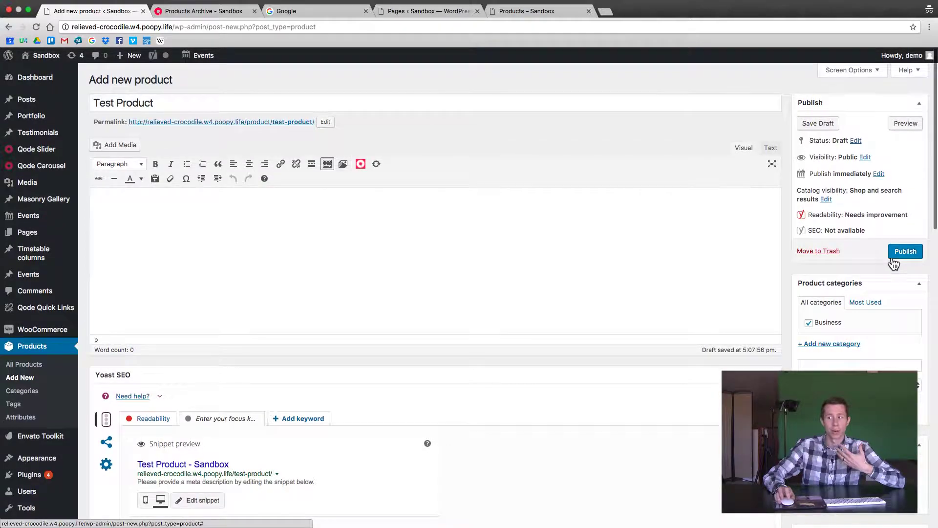
{"action": "scroll", "coordinate": [890, 262], "scroll_direction": "down", "scroll_amount": 10}
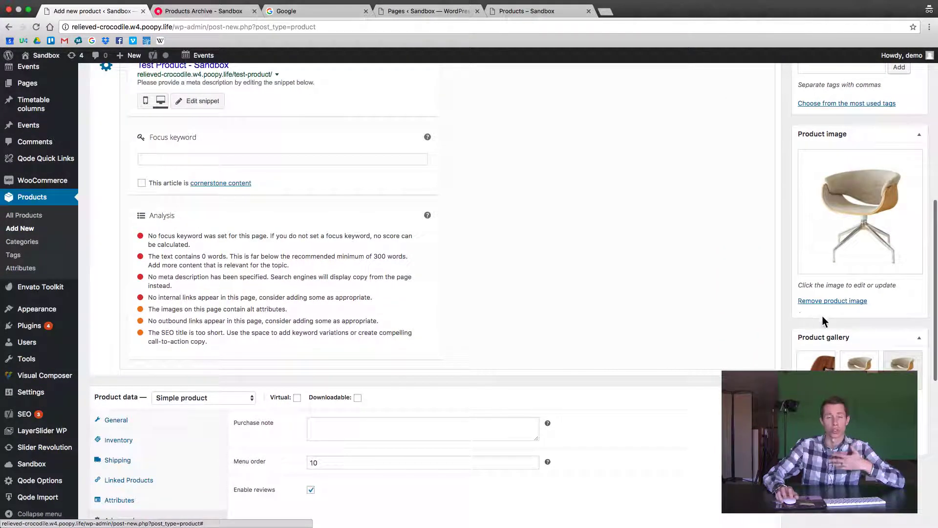
{"action": "scroll", "coordinate": [768, 289], "scroll_direction": "up", "scroll_amount": 7}
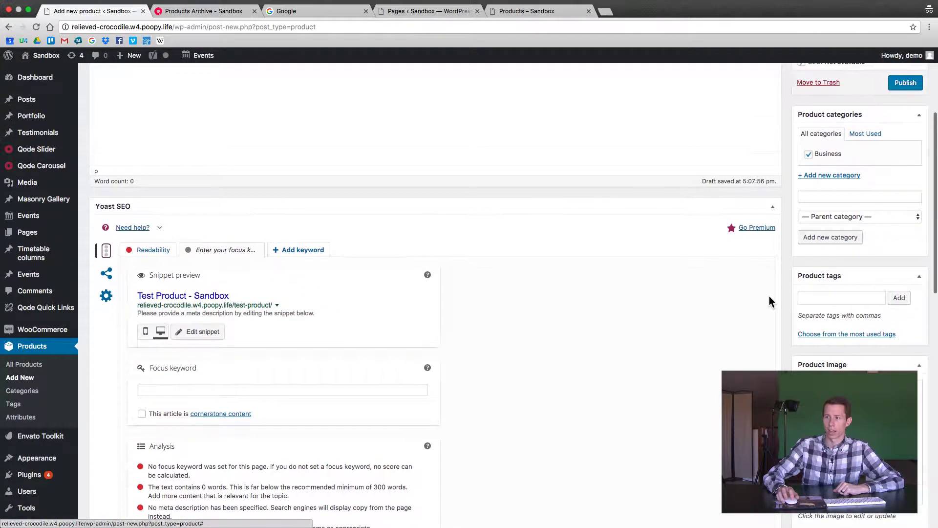
{"action": "scroll", "coordinate": [769, 298], "scroll_direction": "up", "scroll_amount": 5}
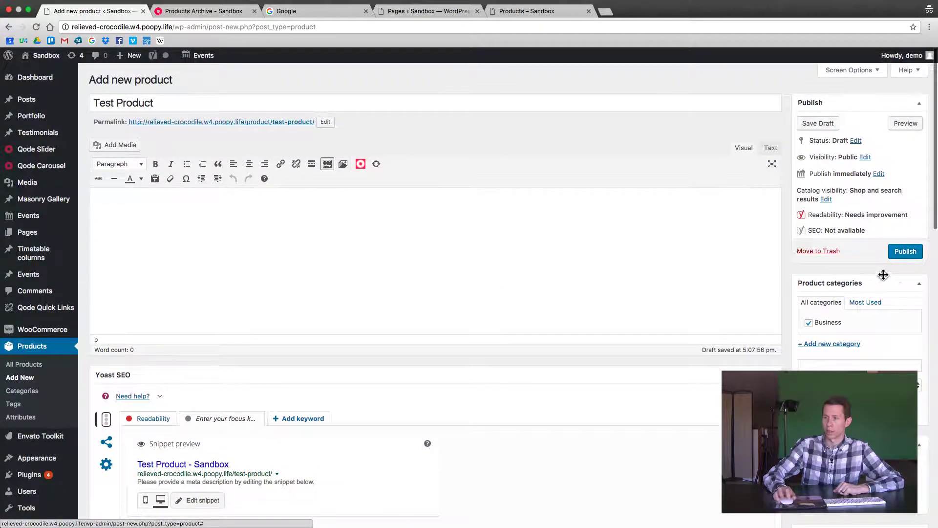
{"action": "left_click", "coordinate": [902, 251]}
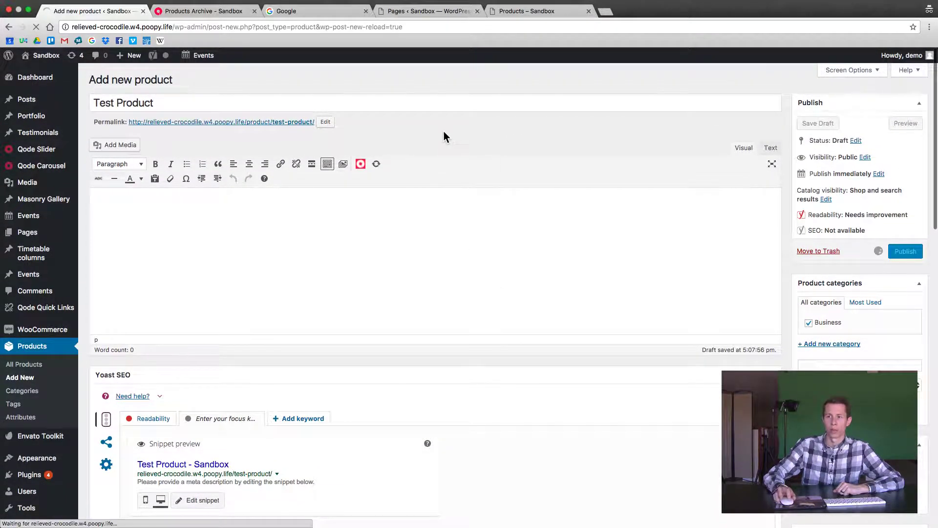
- Reload the store page on the front end and open the Test Product page from its listing
{"action": "left_click", "coordinate": [203, 11]}
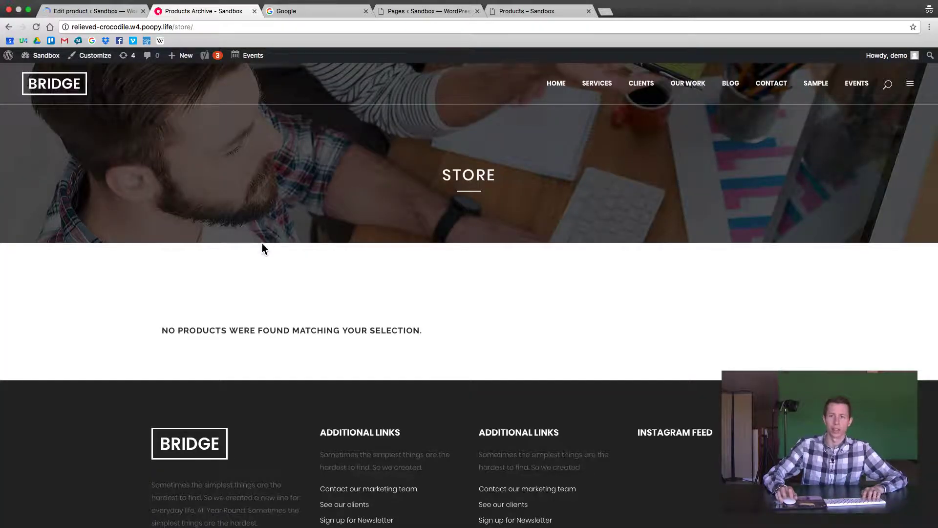
{"action": "key", "text": "super+r"}
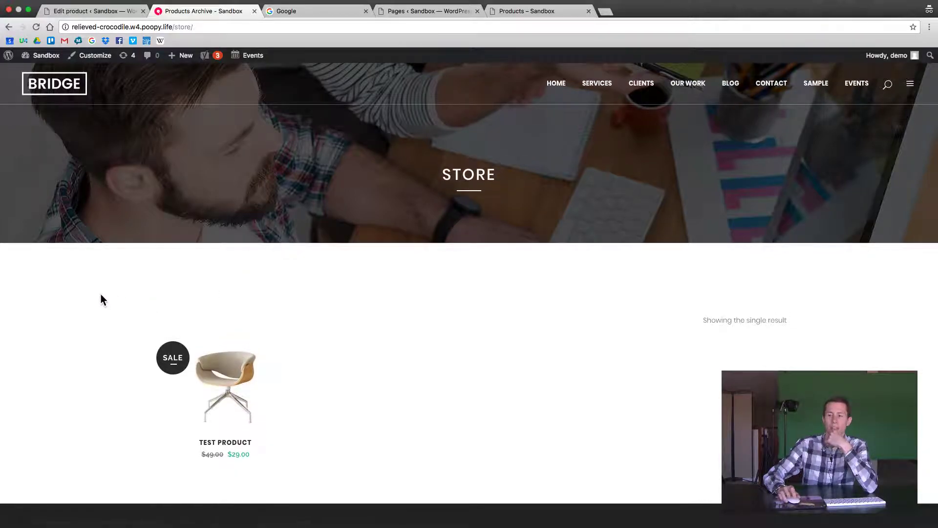
{"action": "scroll", "coordinate": [103, 298], "scroll_direction": "down", "scroll_amount": 2}
{"action": "mouse_move", "coordinate": [216, 347]}
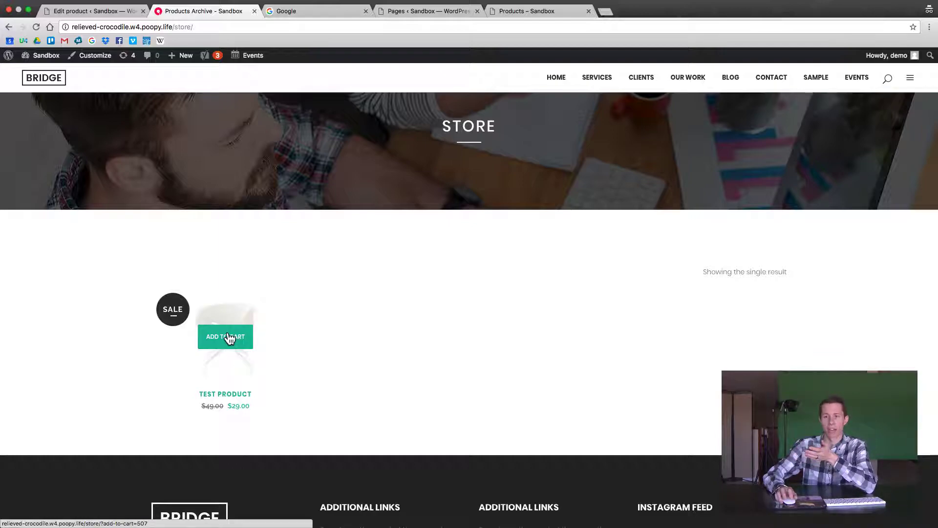
{"action": "left_click", "coordinate": [226, 376]}
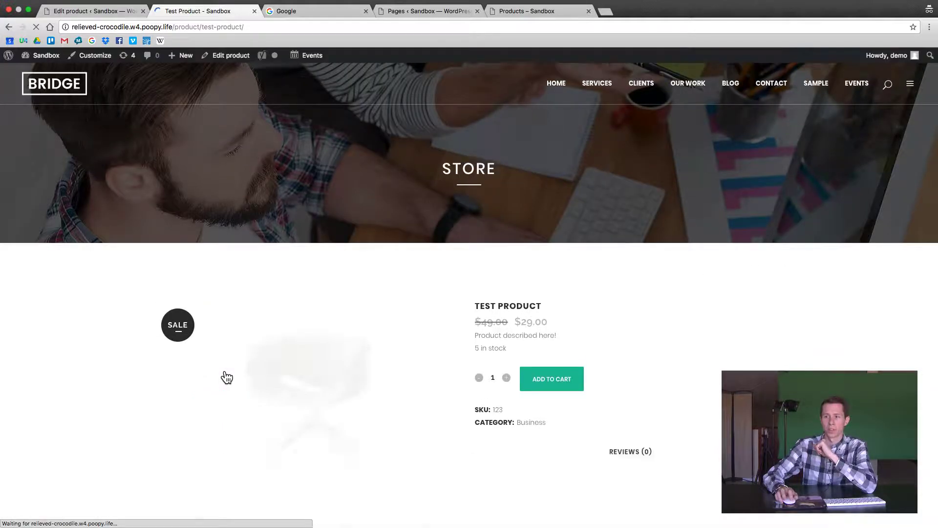
- Look over the product's images and details, and set the purchase quantity to 3
{"action": "scroll", "coordinate": [332, 390], "scroll_direction": "down", "scroll_amount": 2}
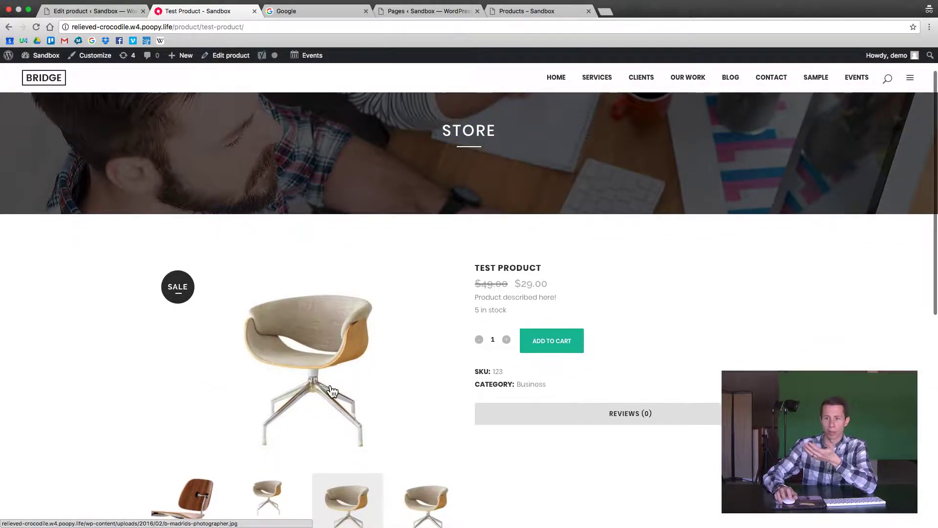
{"action": "scroll", "coordinate": [332, 391], "scroll_direction": "down", "scroll_amount": 5}
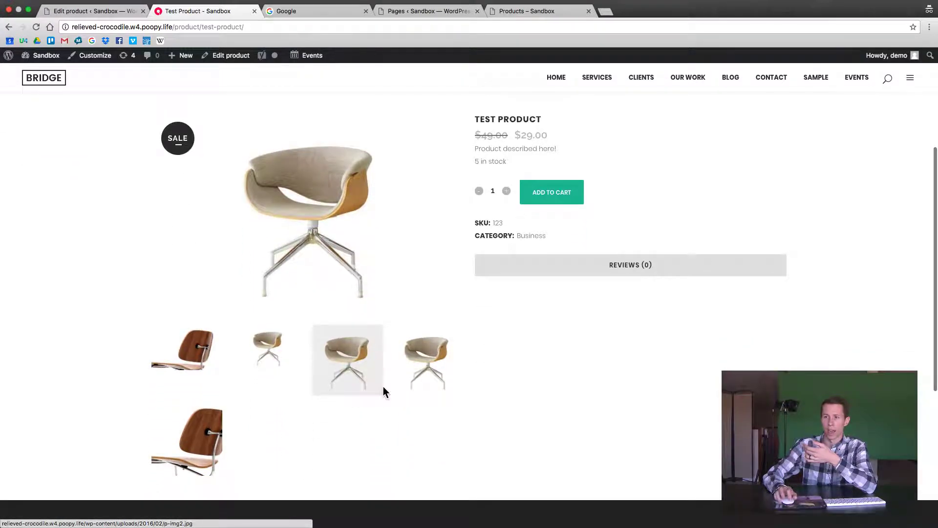
{"action": "scroll", "coordinate": [383, 391], "scroll_direction": "up", "scroll_amount": 1}
{"action": "left_click", "coordinate": [506, 209]}
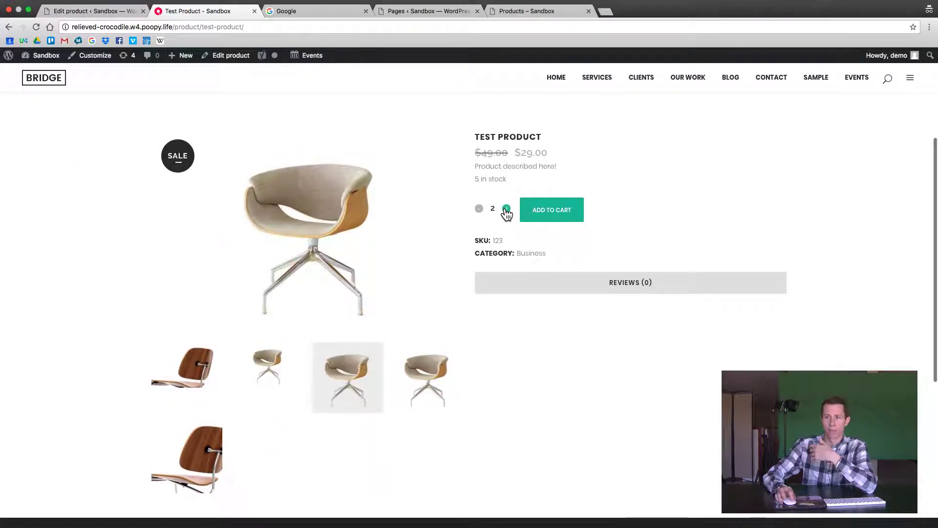
{"action": "left_click", "coordinate": [506, 209]}
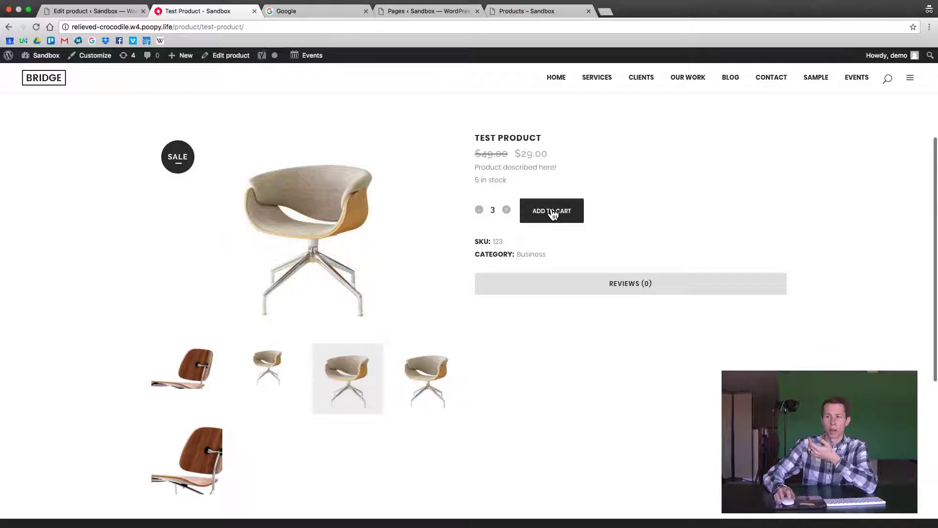
- Examine the short description and the expanded reviews section on the product page, and collapse the reviews again
{"action": "left_click_drag", "start_coordinate": [473, 168], "coordinate": [513, 169]}
{"action": "left_click", "coordinate": [534, 170]}
{"action": "triple_click", "coordinate": [550, 168]}
{"action": "left_click", "coordinate": [580, 178]}
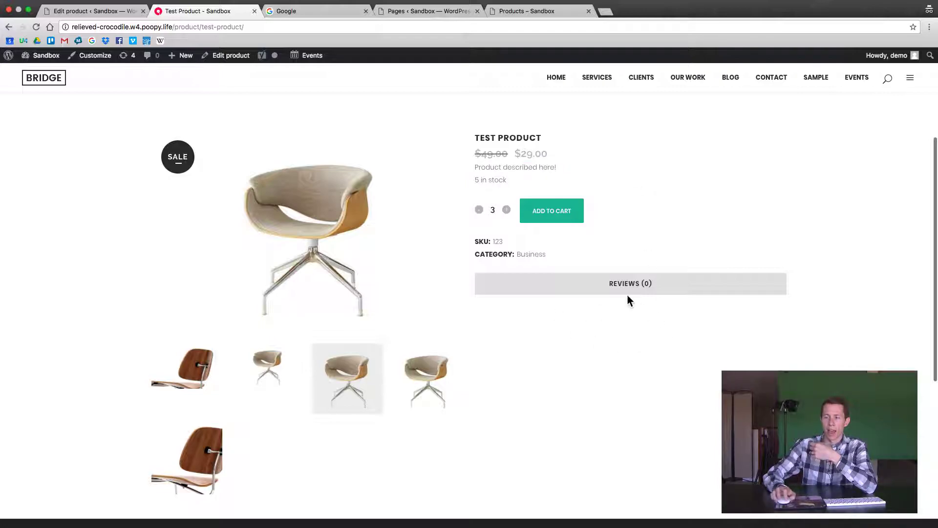
{"action": "left_click", "coordinate": [600, 293]}
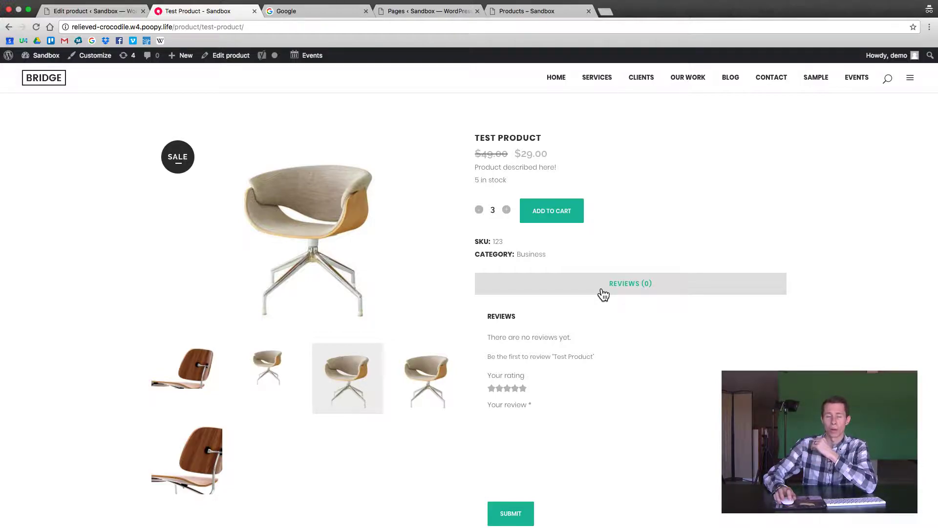
{"action": "left_click", "coordinate": [602, 291]}
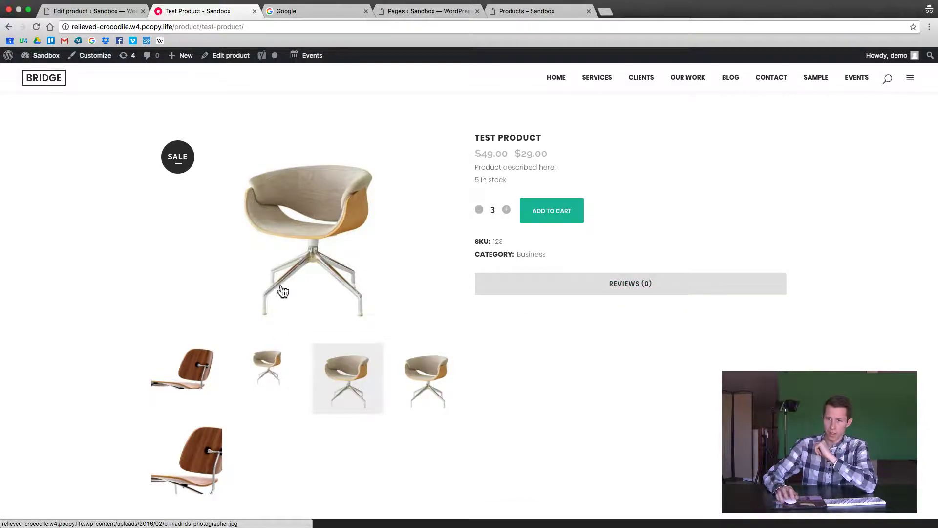
- View the main chair photo enlarged, browse through the following gallery images and close the image viewer
{"action": "left_click", "coordinate": [288, 241]}
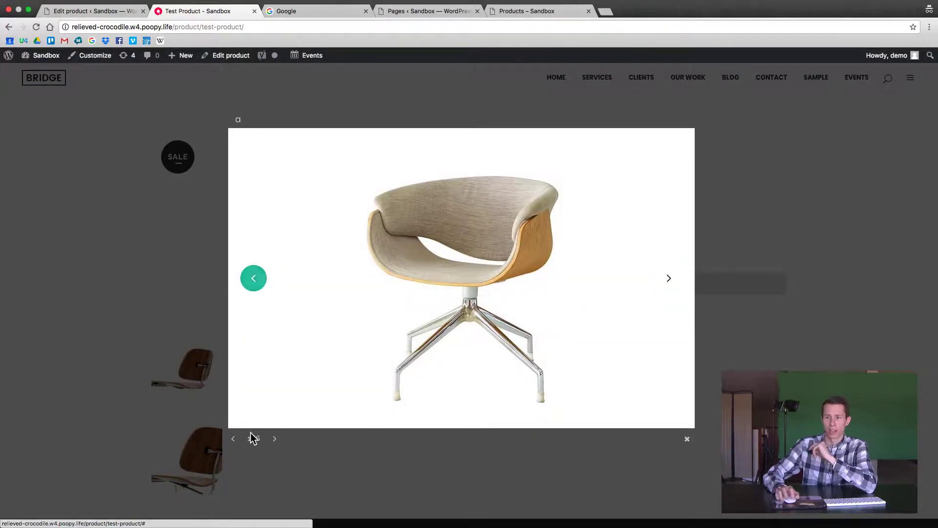
{"action": "left_click", "coordinate": [672, 288]}
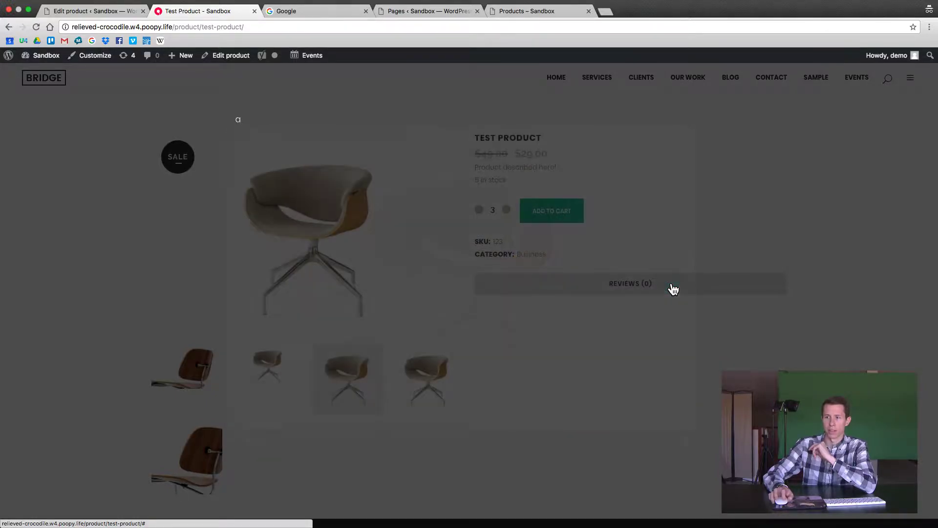
{"action": "left_click", "coordinate": [672, 281]}
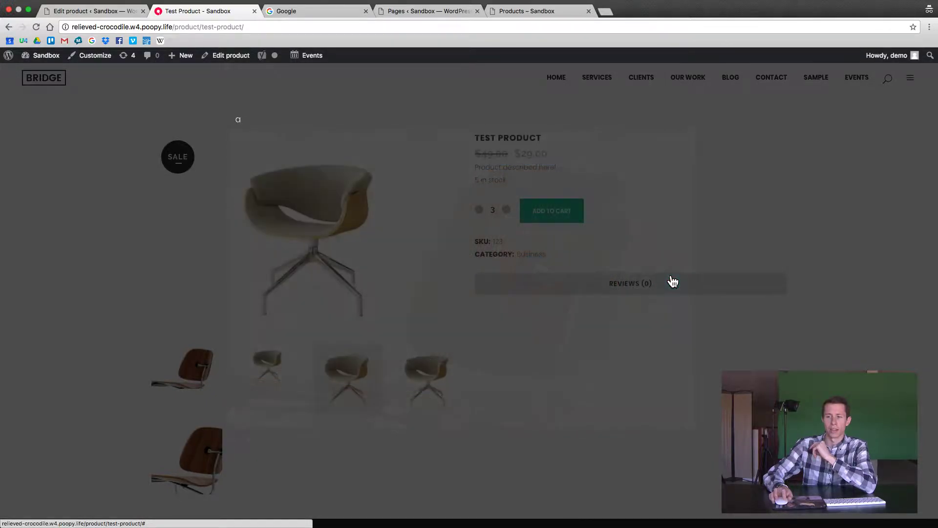
{"action": "left_click", "coordinate": [667, 278]}
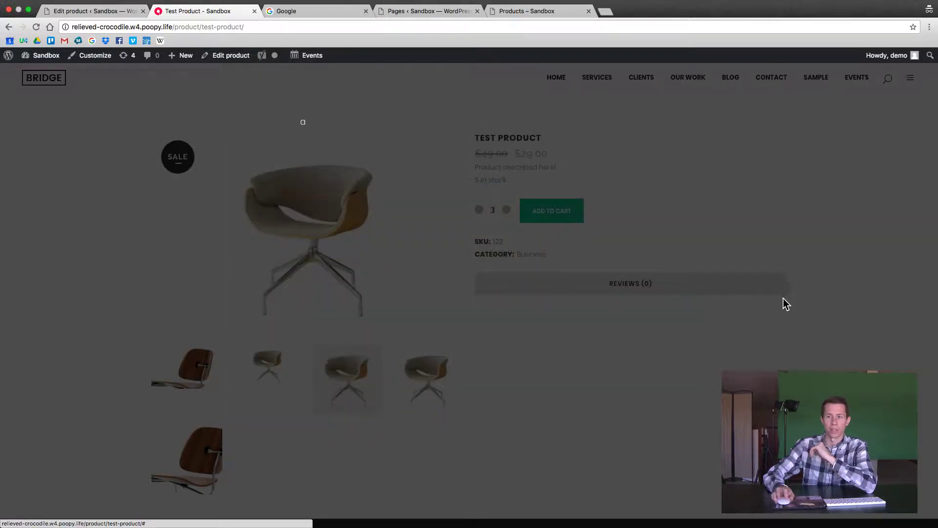
{"action": "left_click", "coordinate": [825, 341]}
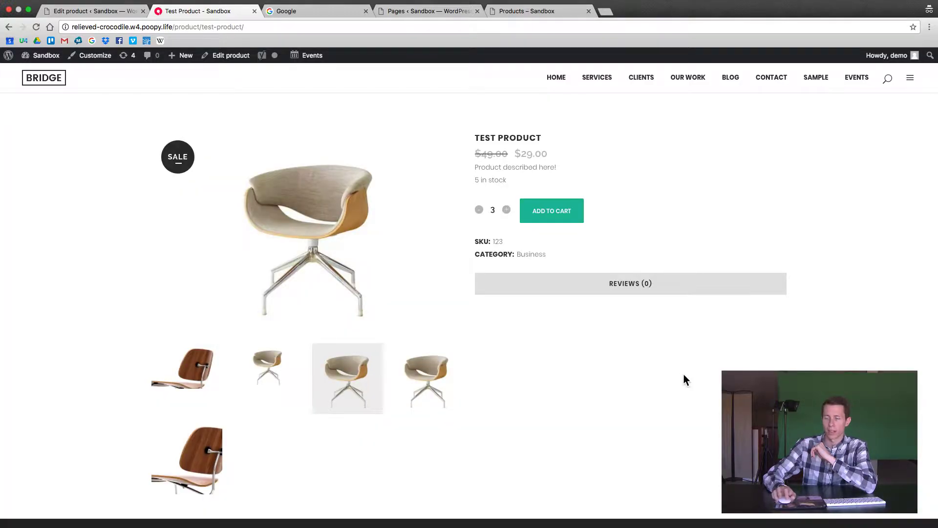
- Add the 3 units of Test Product to the cart and open the cart page
{"action": "scroll", "coordinate": [670, 375], "scroll_direction": "down", "scroll_amount": 3}
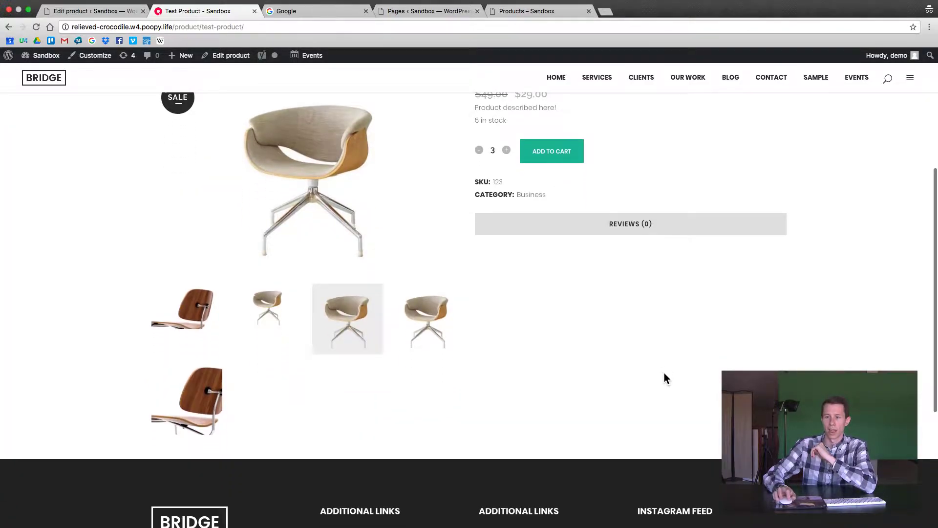
{"action": "scroll", "coordinate": [637, 373], "scroll_direction": "up", "scroll_amount": 5}
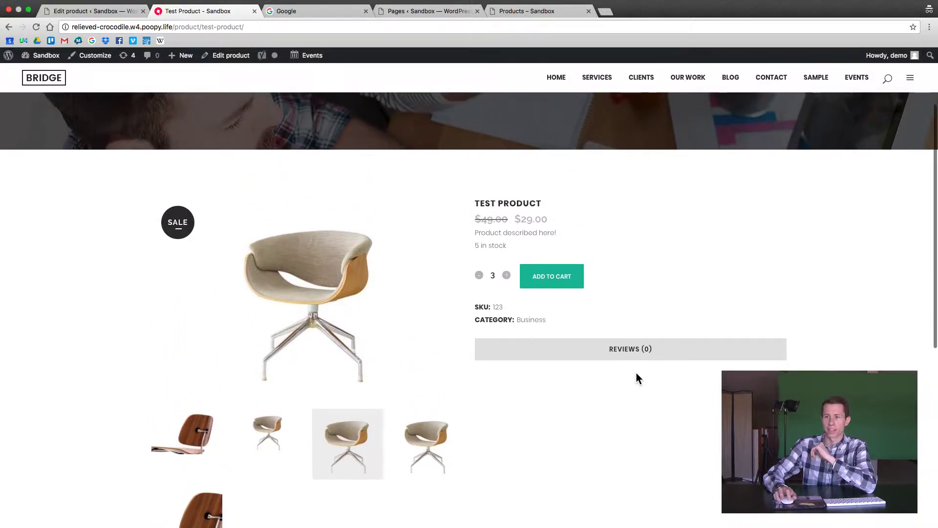
{"action": "left_click", "coordinate": [557, 285]}
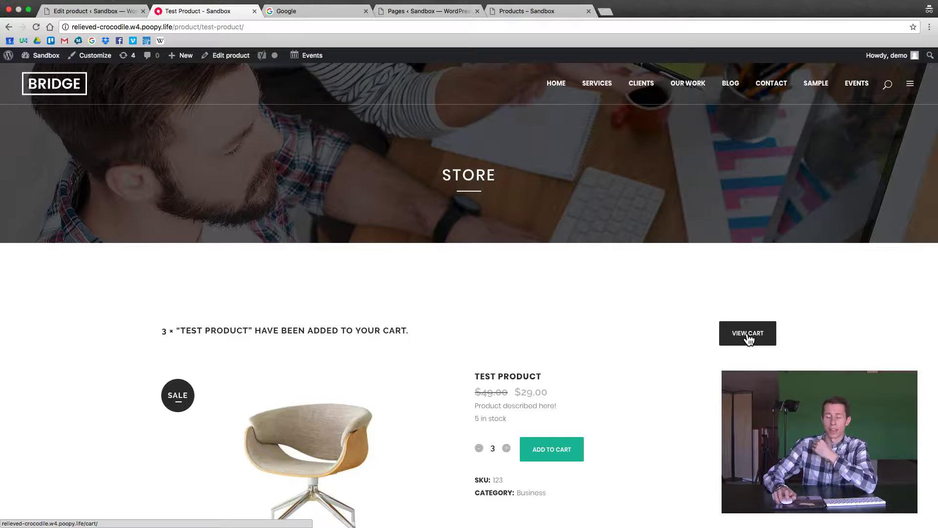
{"action": "left_click", "coordinate": [749, 339]}
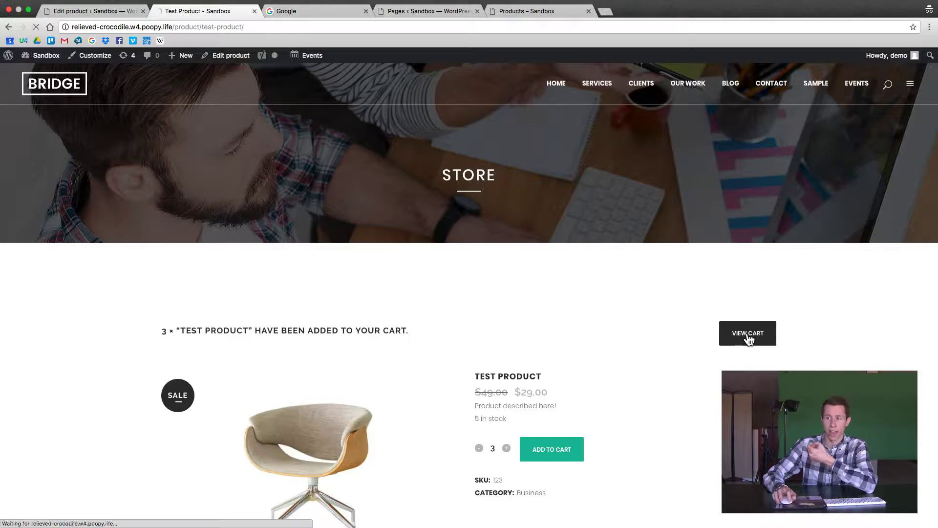